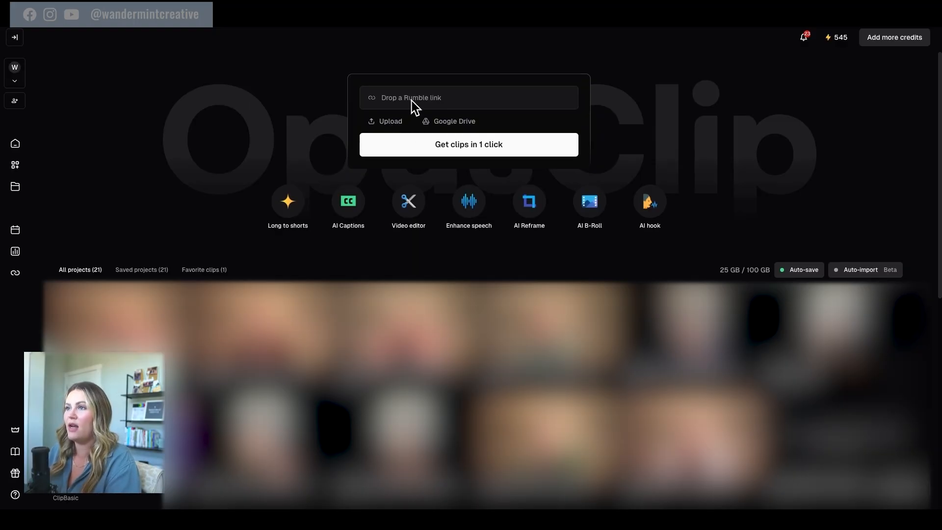
Upload the video file "Insane content repurposing tricks (No online business should ignore).mp4" from the Edited Videos folder
click(394, 122)
click(312, 126)
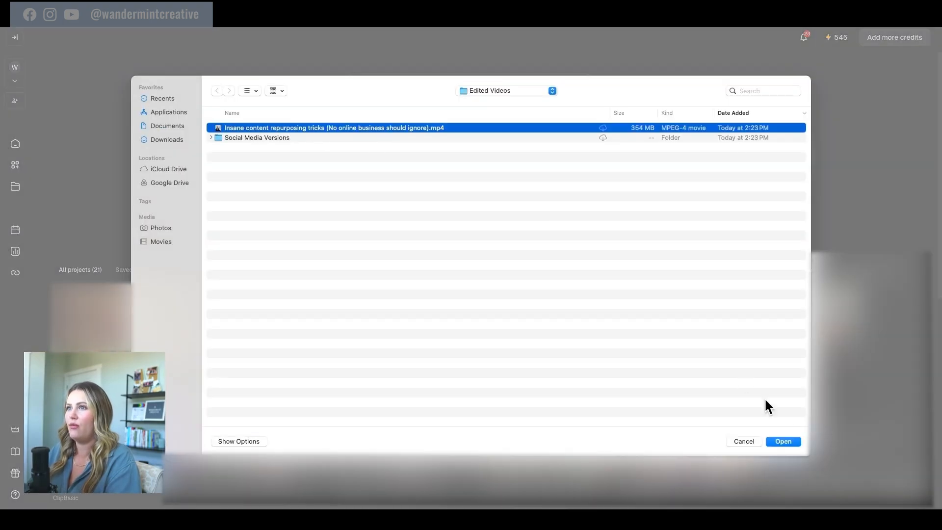
click(784, 442)
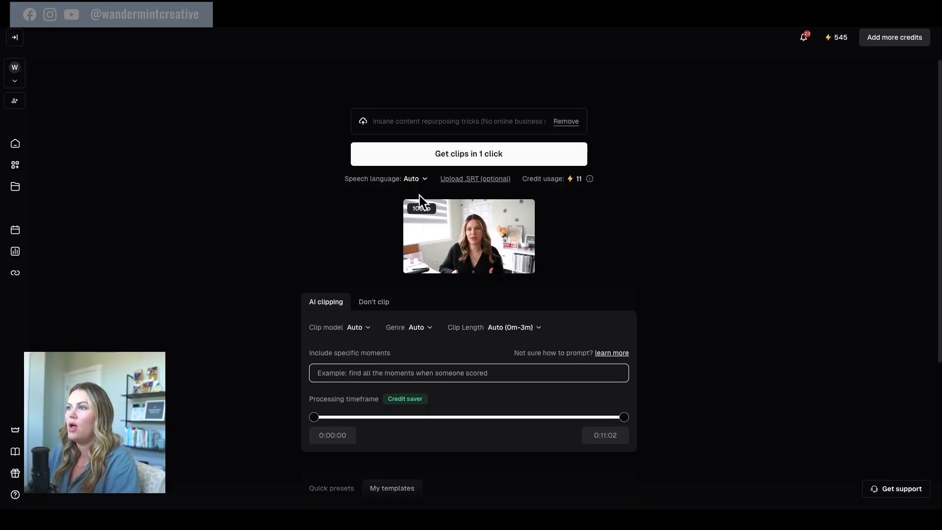
Review the Don't clip mode and the available clip models, keeping AI clipping with the Auto model
scroll(419, 196, down, 3)
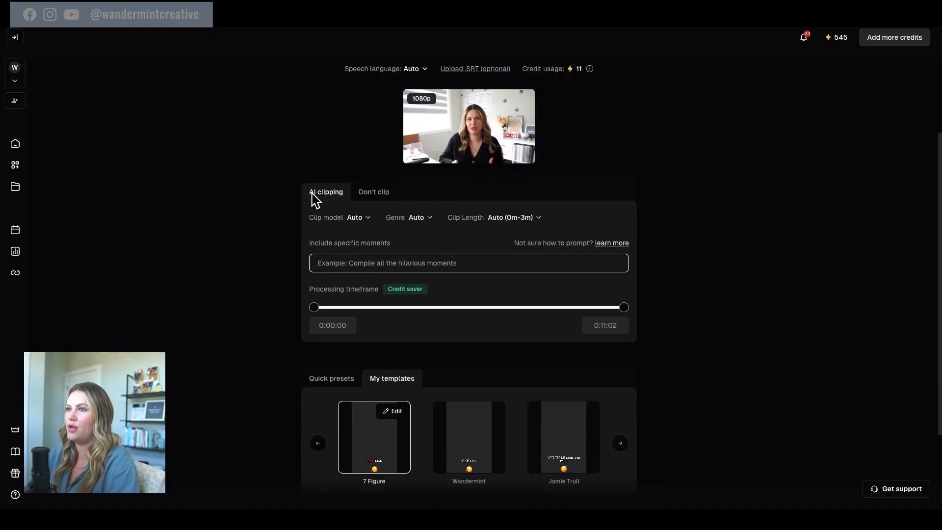
click(366, 193)
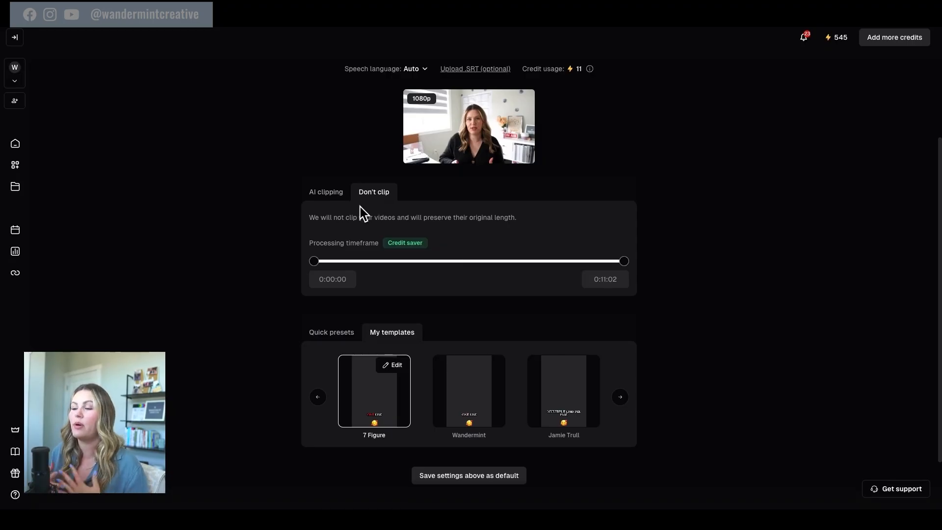
click(337, 197)
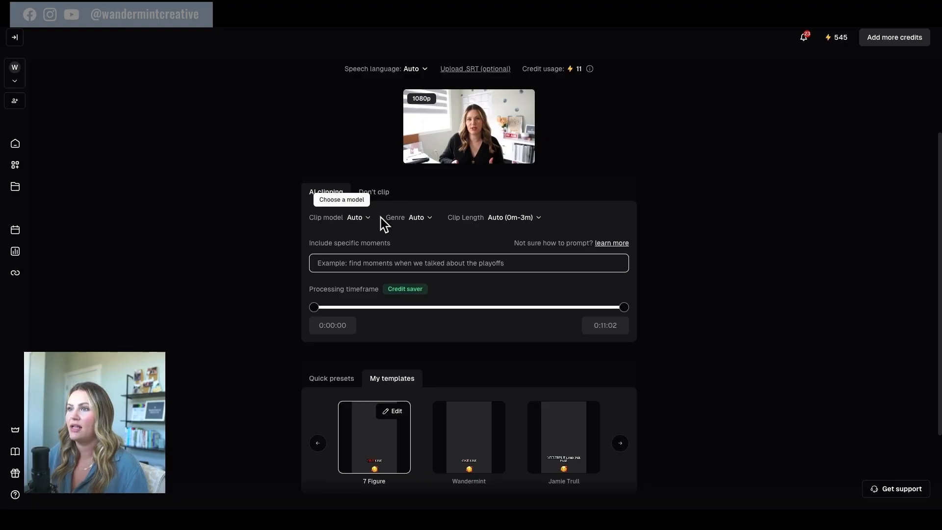
click(360, 218)
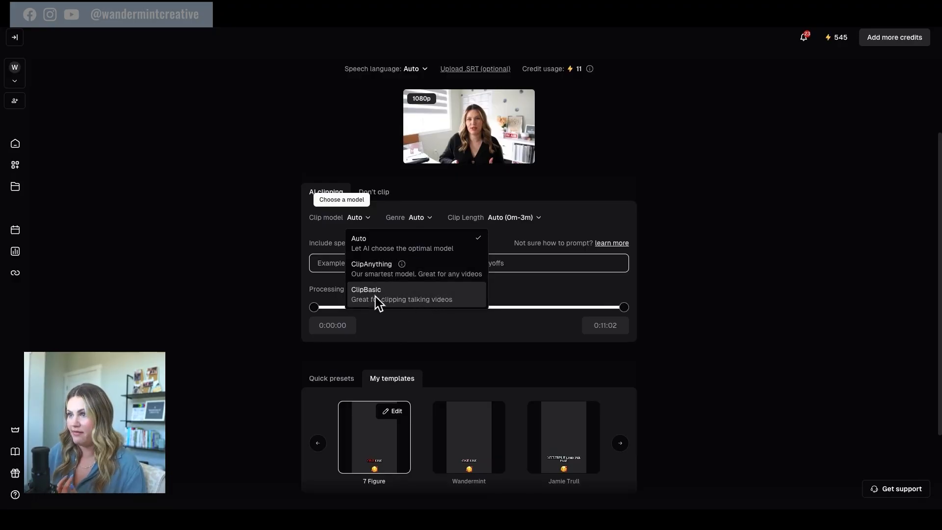
click(378, 241)
Look through the genre options and set the video's genre to Marketing
click(420, 218)
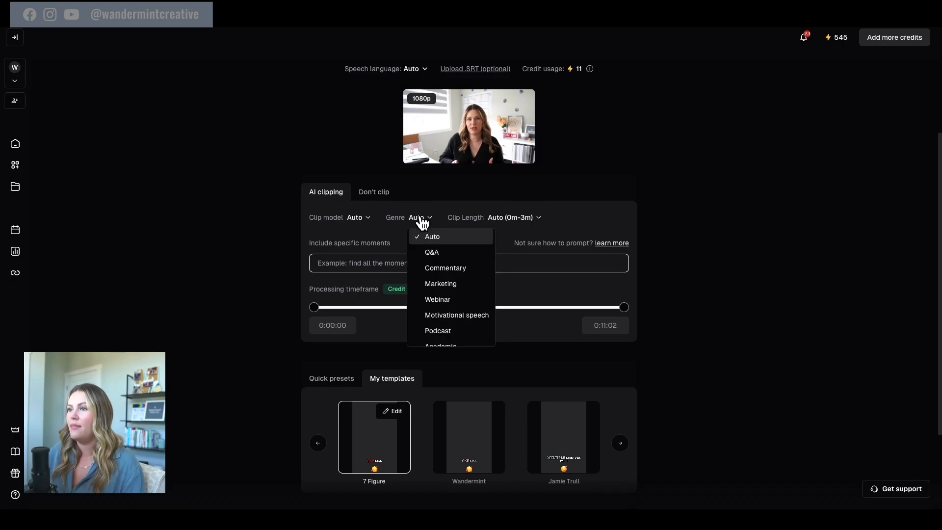
scroll(442, 238, down, 4)
scroll(444, 252, down, 2)
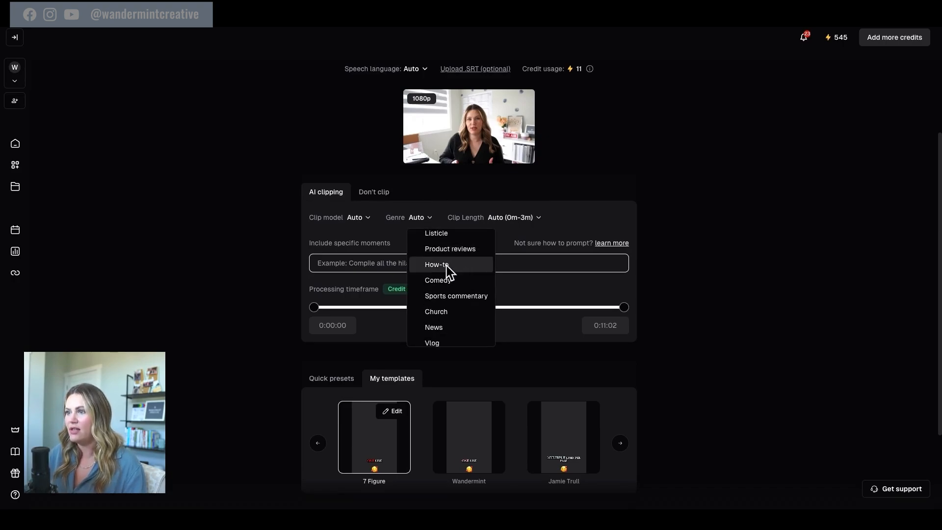
scroll(449, 264, up, 5)
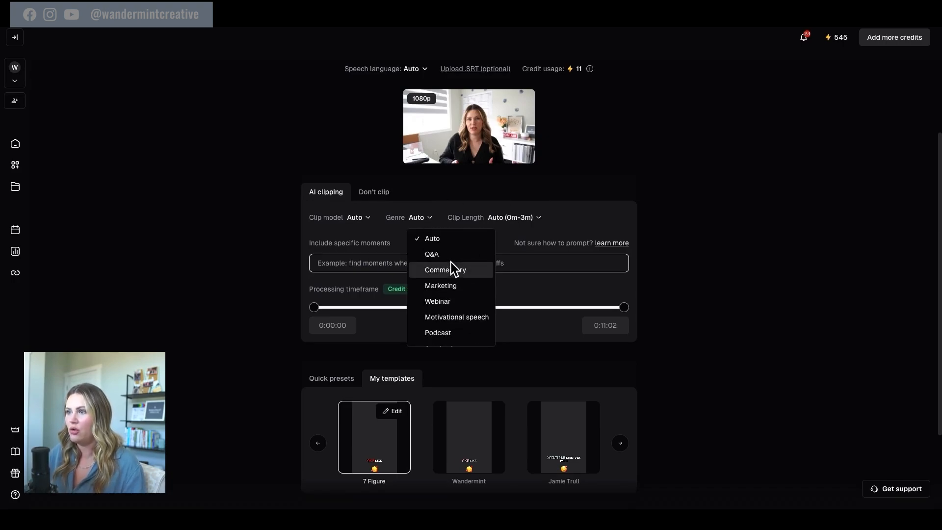
click(463, 287)
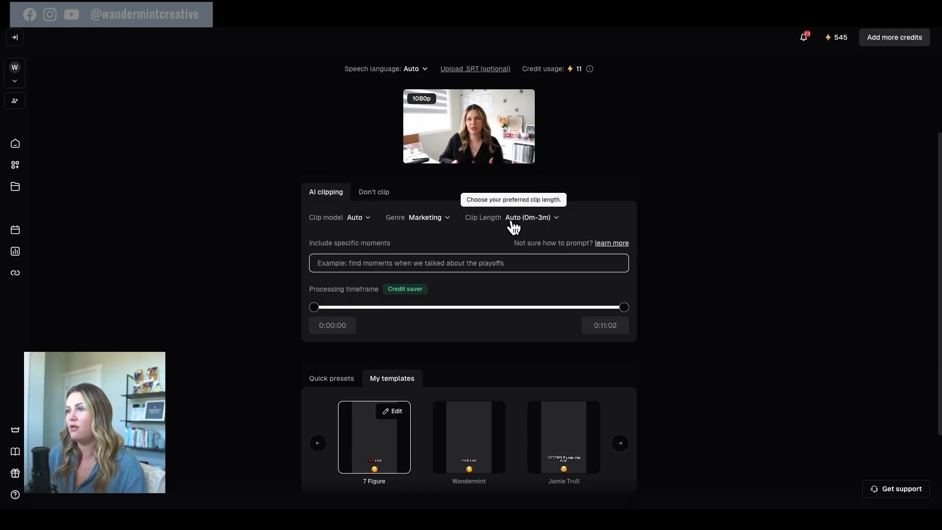
Set the preferred clip length to 30s~59s
drag(473, 218, 575, 217)
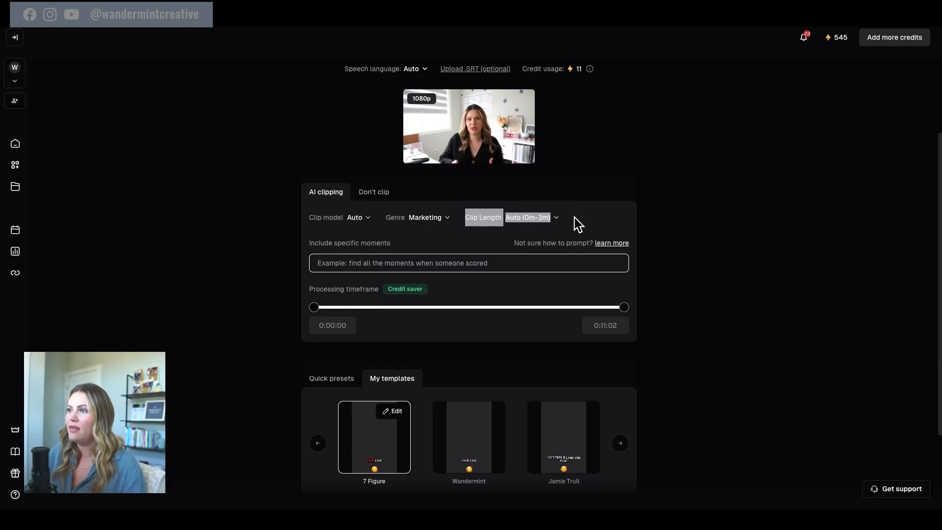
click(531, 222)
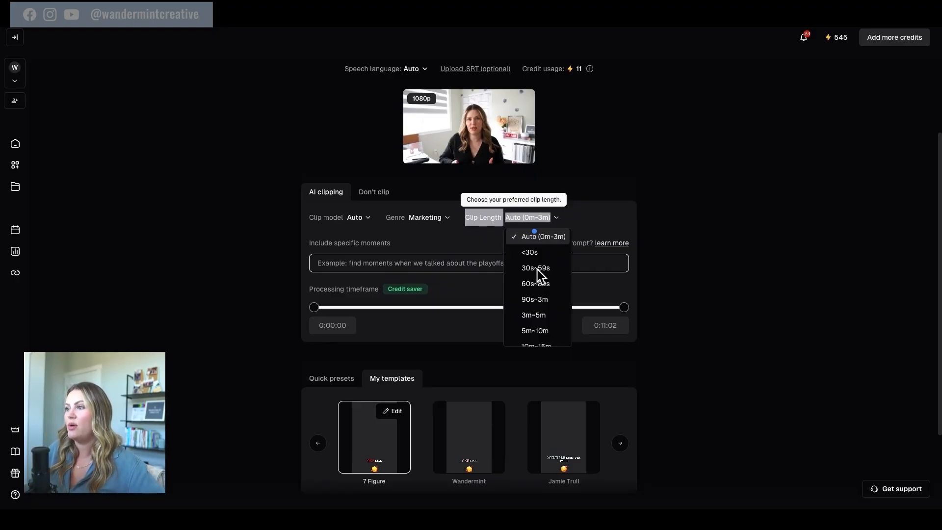
scroll(547, 269, down, 1)
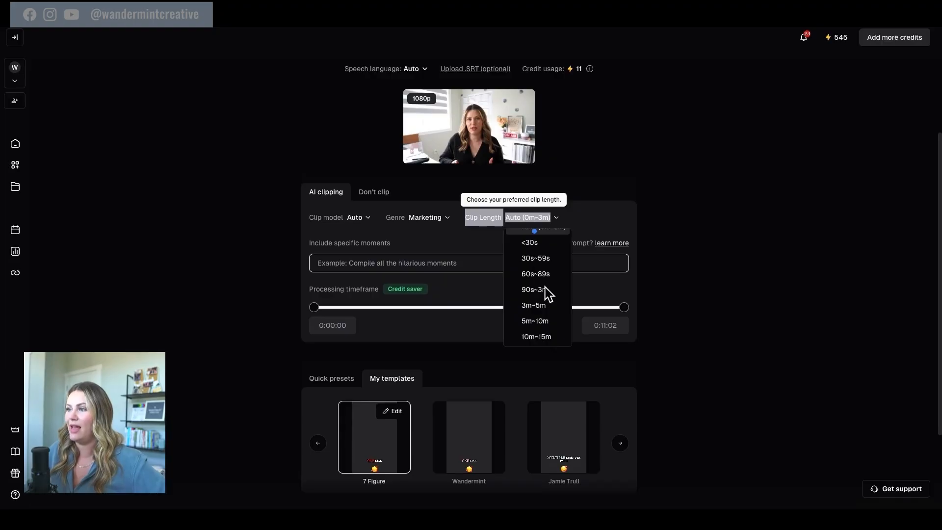
scroll(545, 288, up, 1)
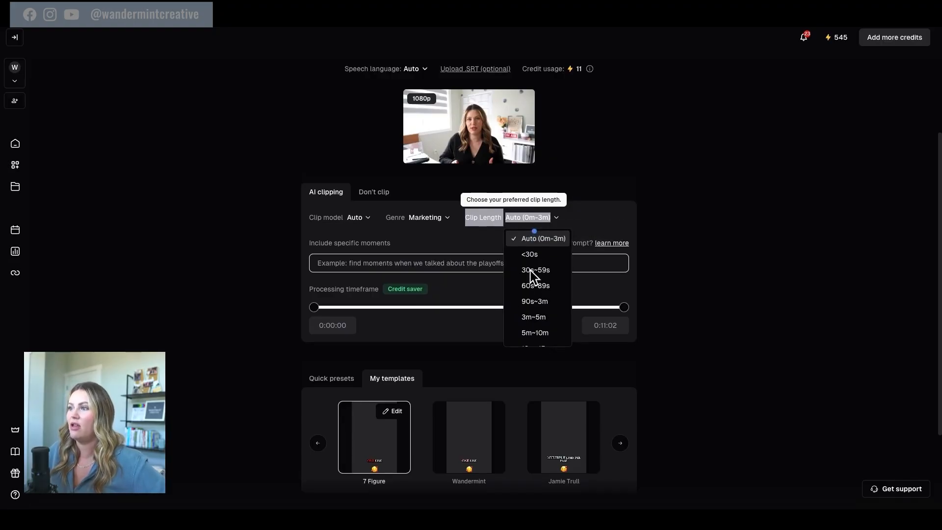
click(531, 269)
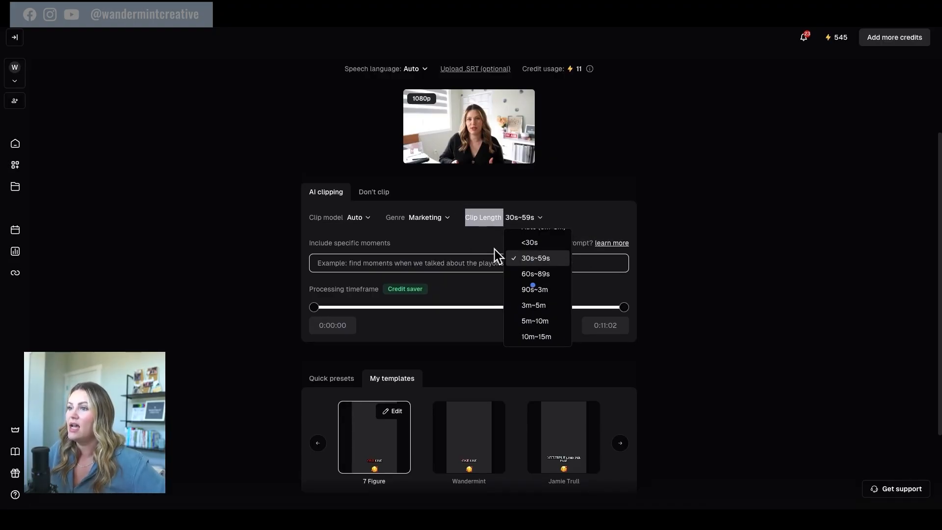
click(301, 238)
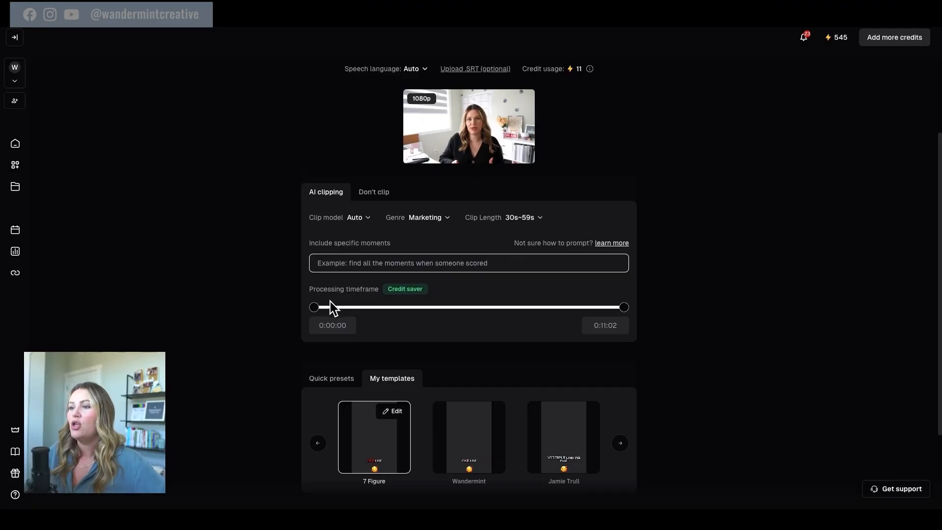
Examine the processing timeframe and the quick caption presets, such as Karaoke, Gameplay, Beasty, Deep Diver and Youshaei
mouse_move(315, 307)
mouse_down()
mouse_move(452, 316)
mouse_move(301, 313)
mouse_up()
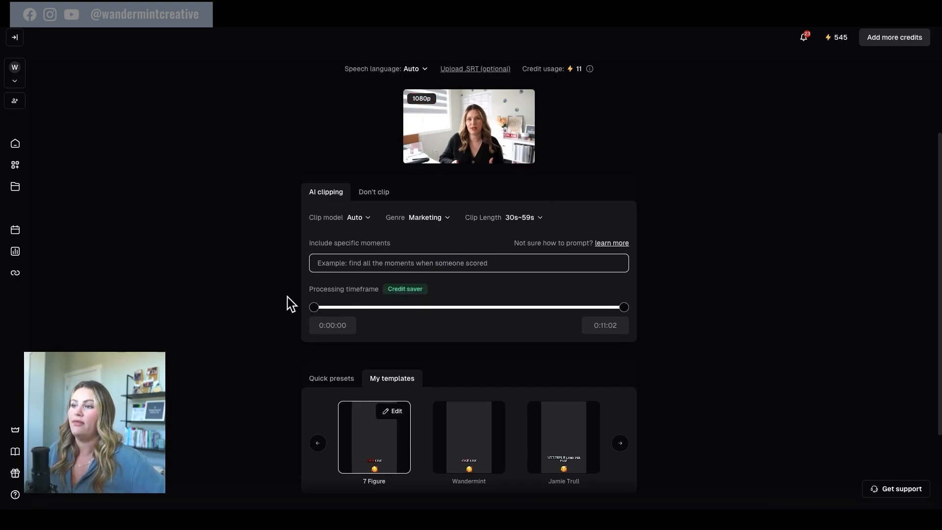
scroll(438, 280, down, 2)
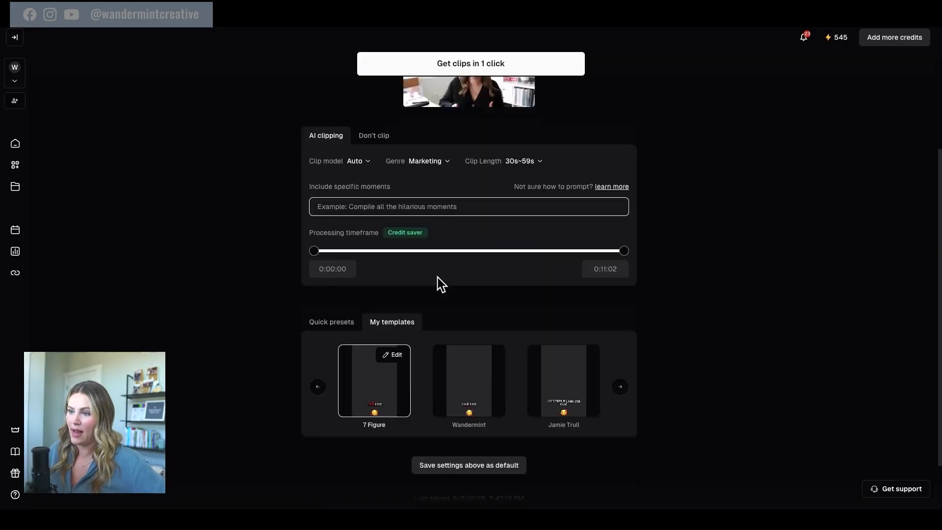
scroll(441, 213, down, 1)
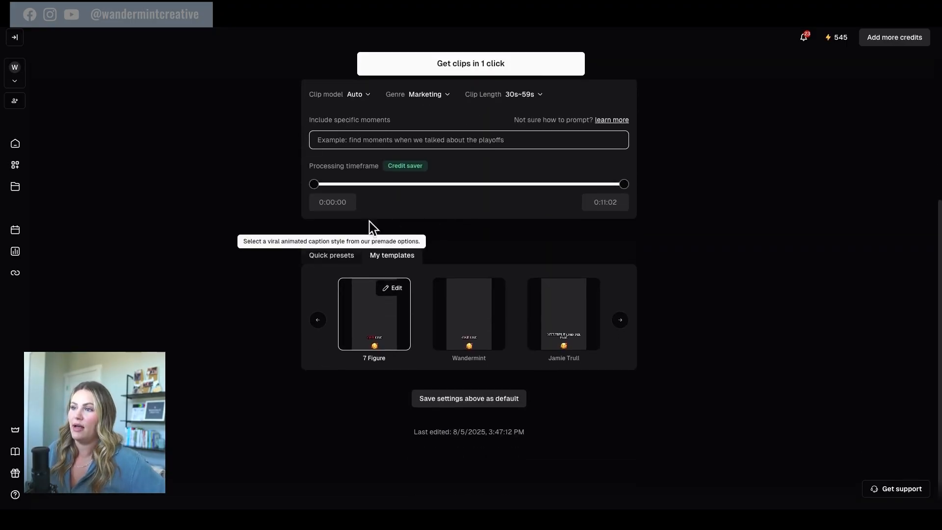
click(341, 261)
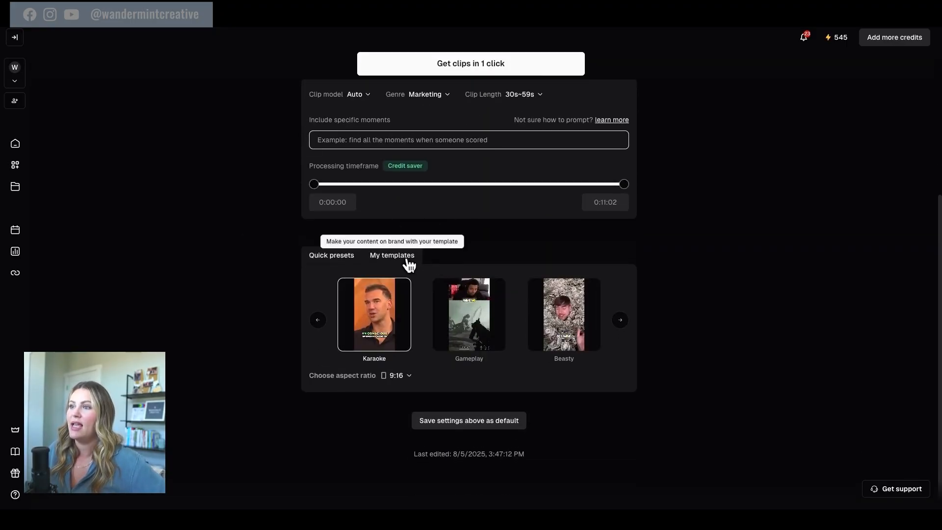
click(406, 261)
click(320, 260)
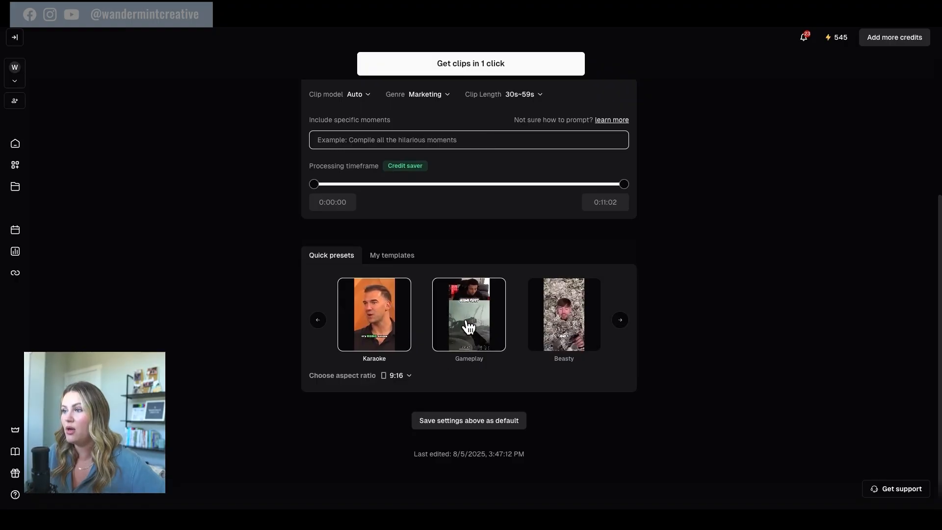
scroll(557, 332, down, 1)
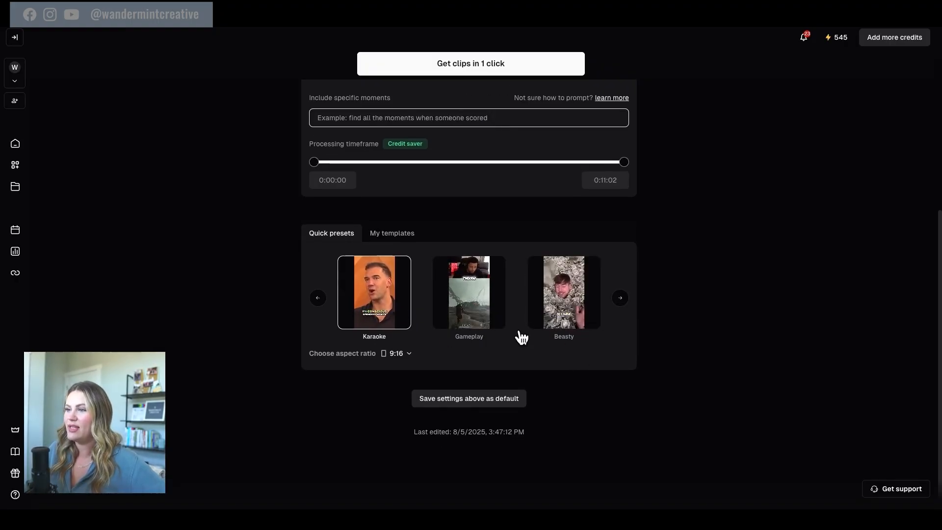
click(621, 298)
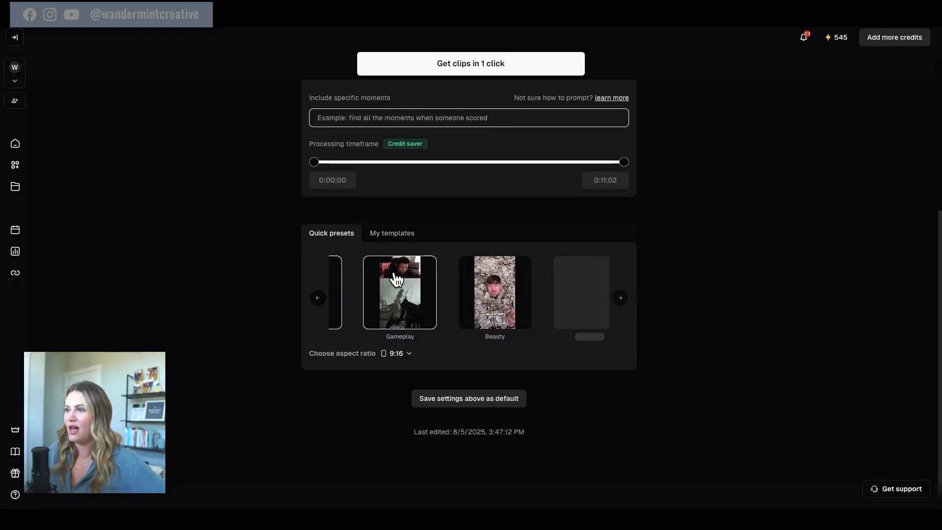
click(621, 299)
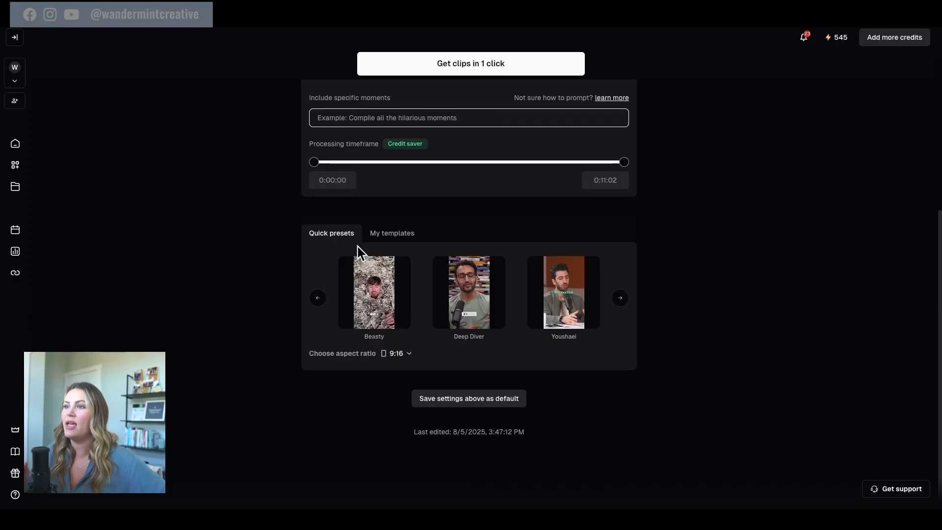
Choose the Wandermint template from the saved templates and start generating clips from the uploaded video
click(380, 236)
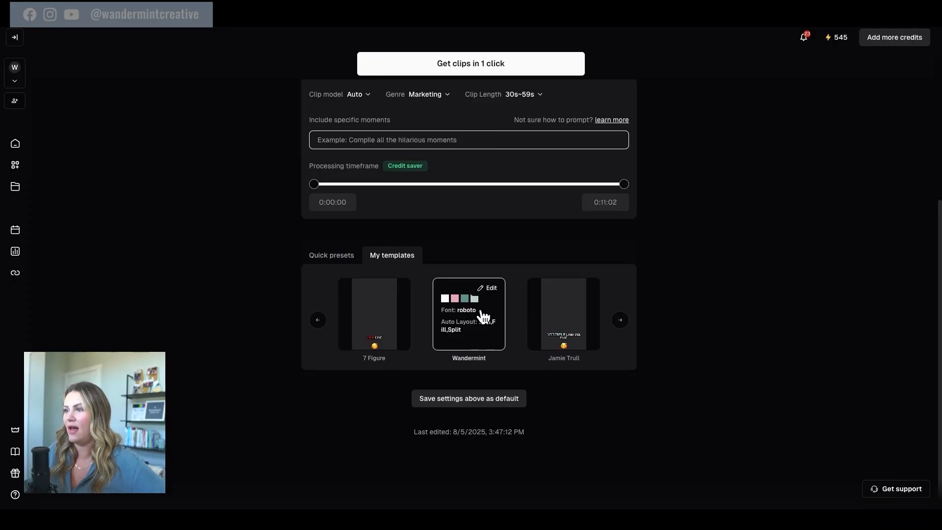
scroll(484, 317, up, 5)
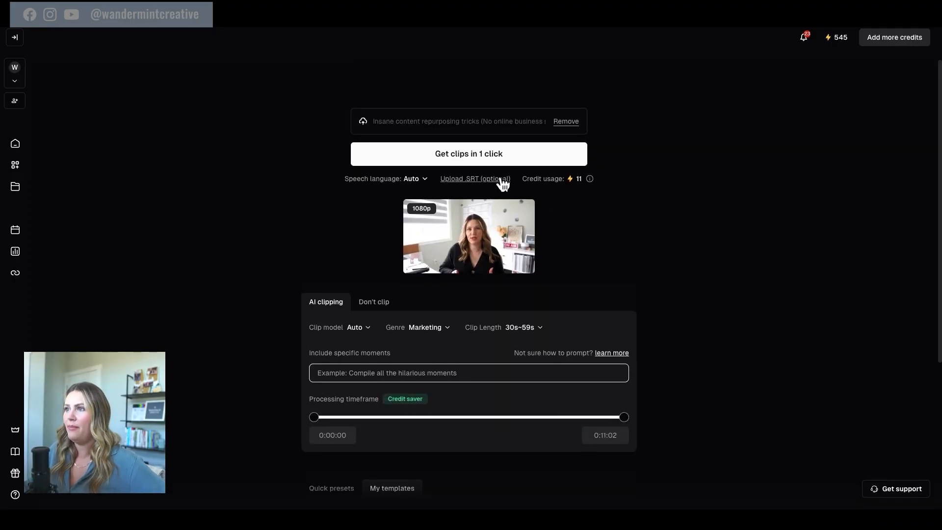
scroll(418, 308, down, 5)
scroll(461, 425, up, 5)
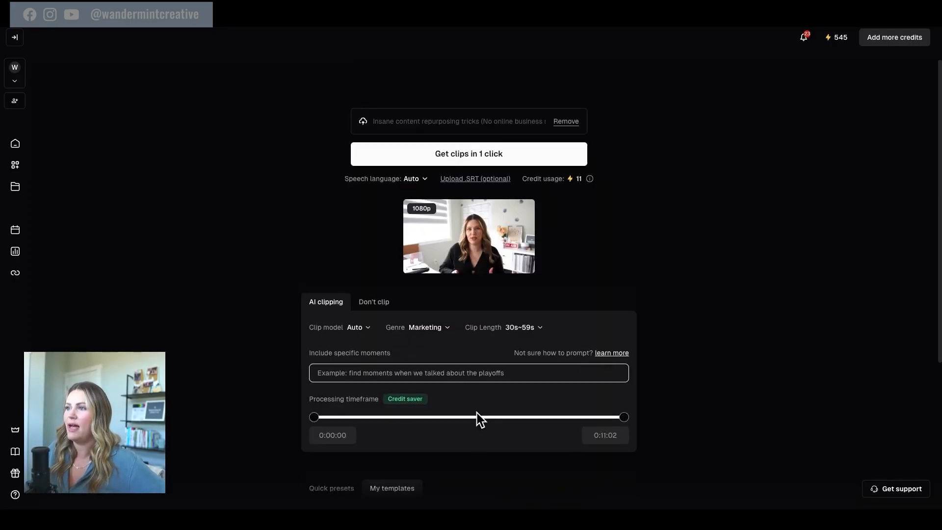
click(469, 157)
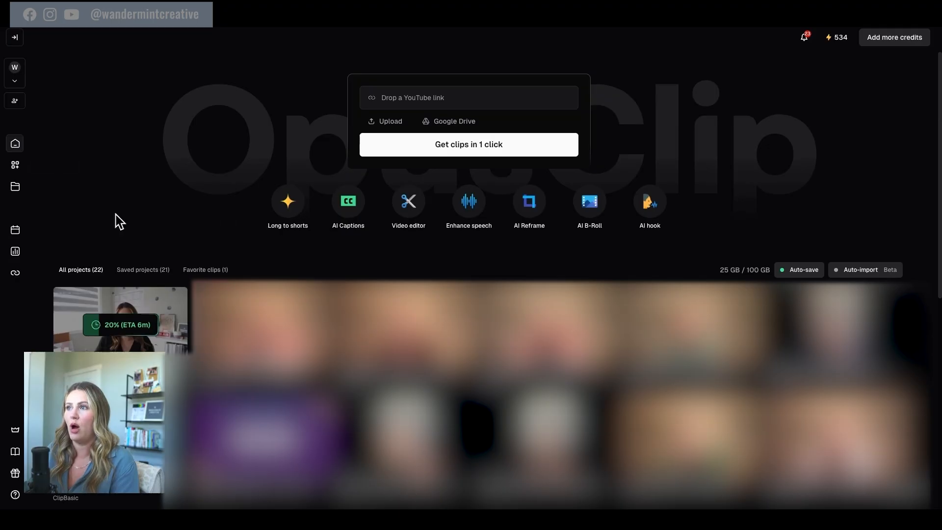
Open the brand template editor and switch to Preset template 4, accepting the overwrite of the current settings
click(14, 167)
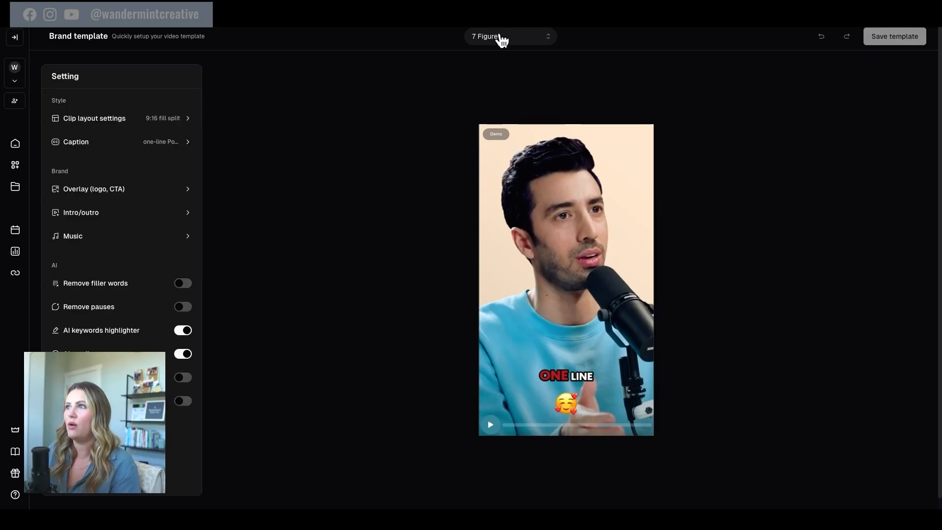
click(501, 40)
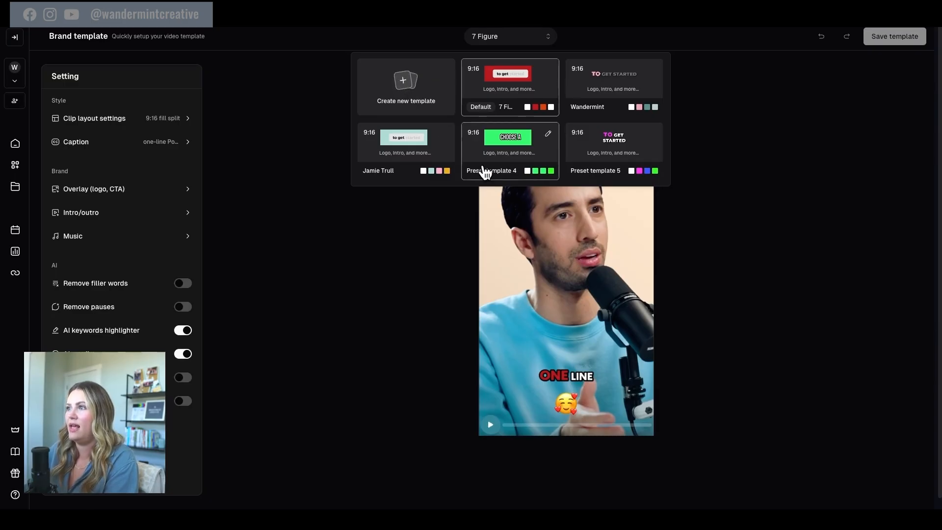
click(534, 155)
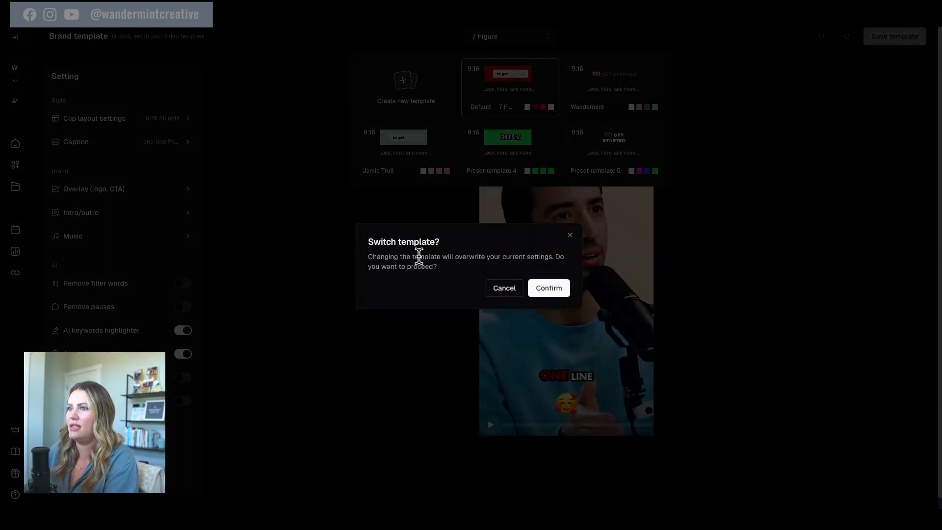
click(546, 288)
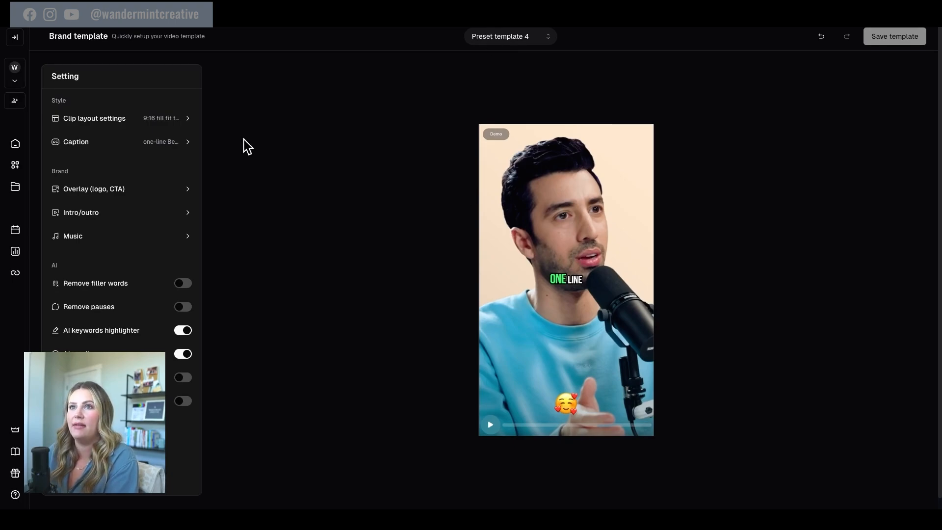
Try the 1:1 aspect ratio in the template's clip layout settings, ending on 16:9
click(134, 121)
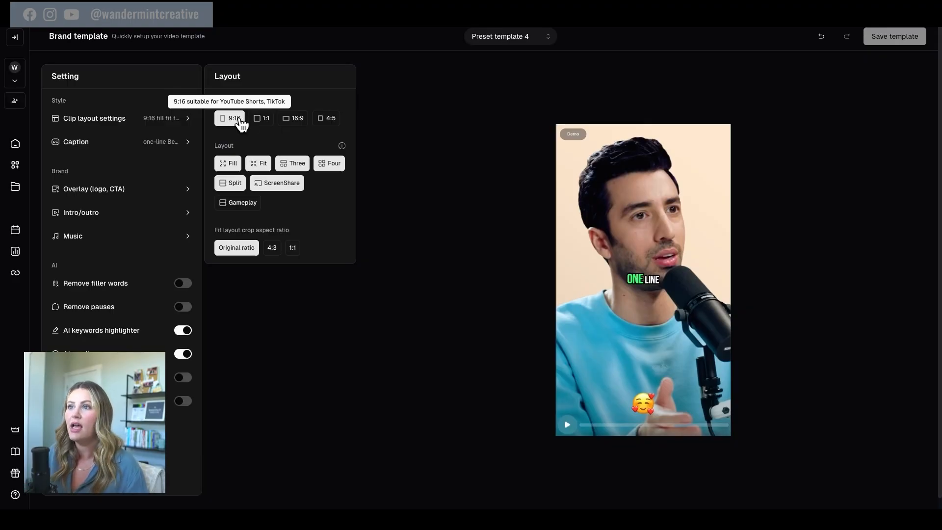
click(262, 119)
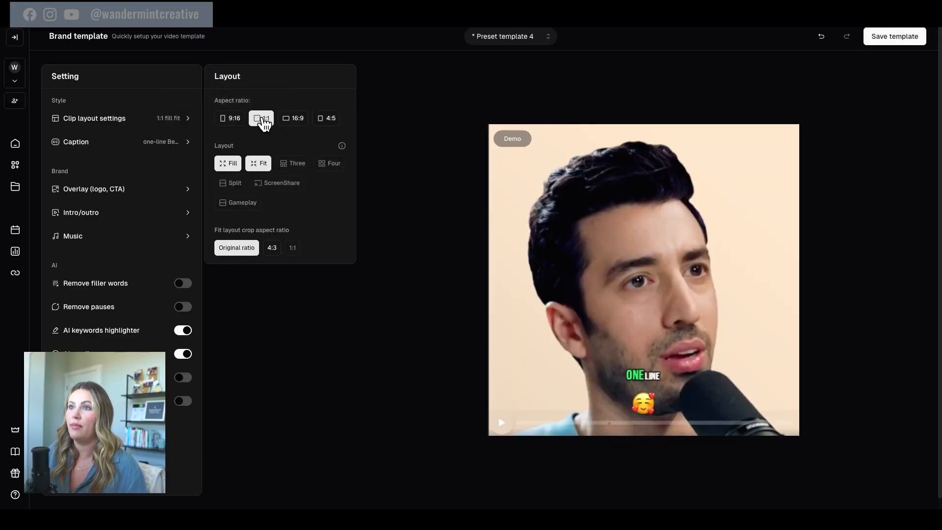
click(290, 121)
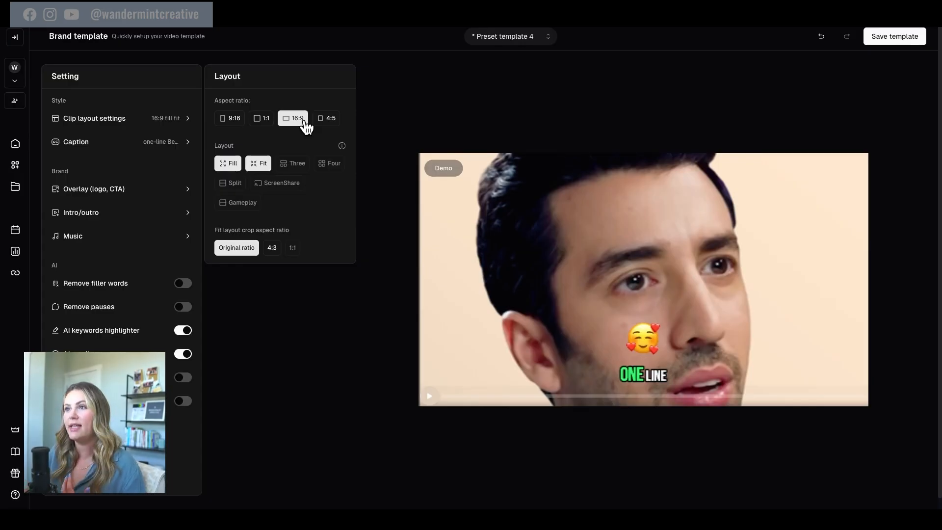
Set the template's aspect ratio to 9:16 after trying 4:5, and turn the Fill layout off
click(325, 120)
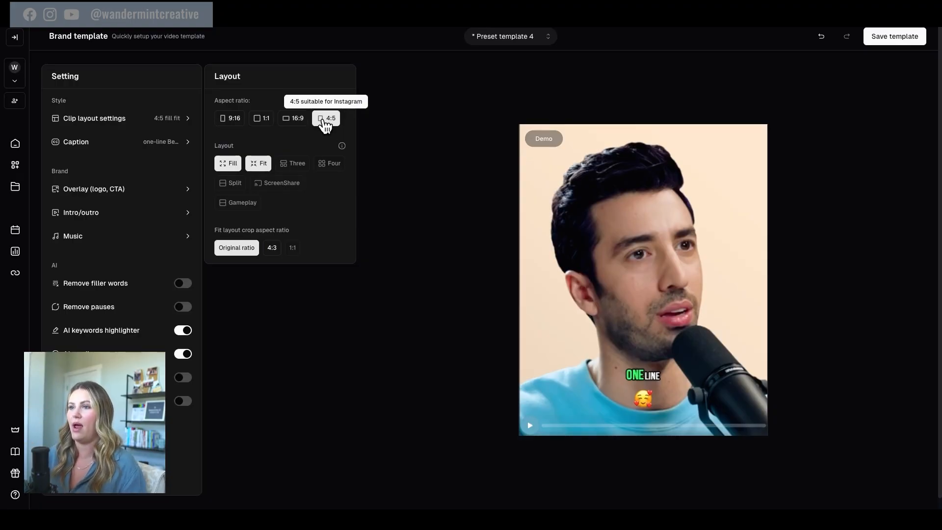
click(224, 124)
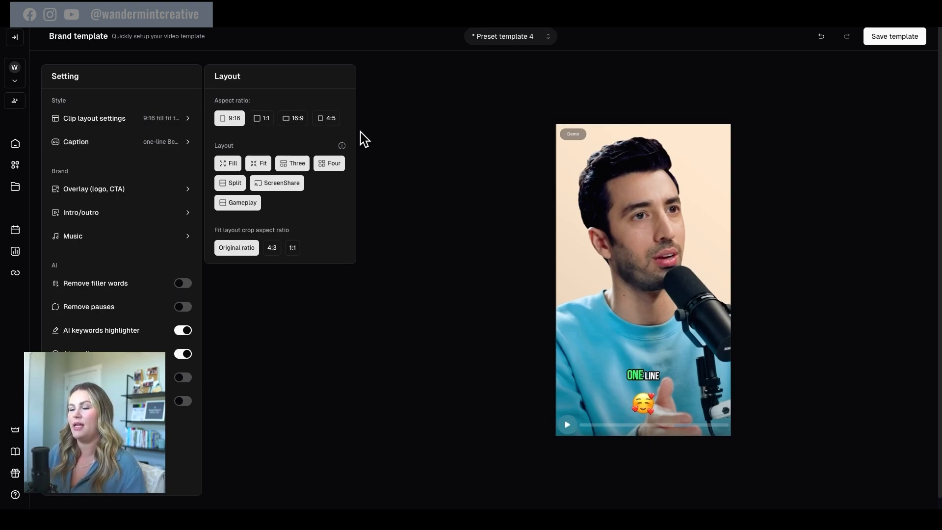
click(229, 163)
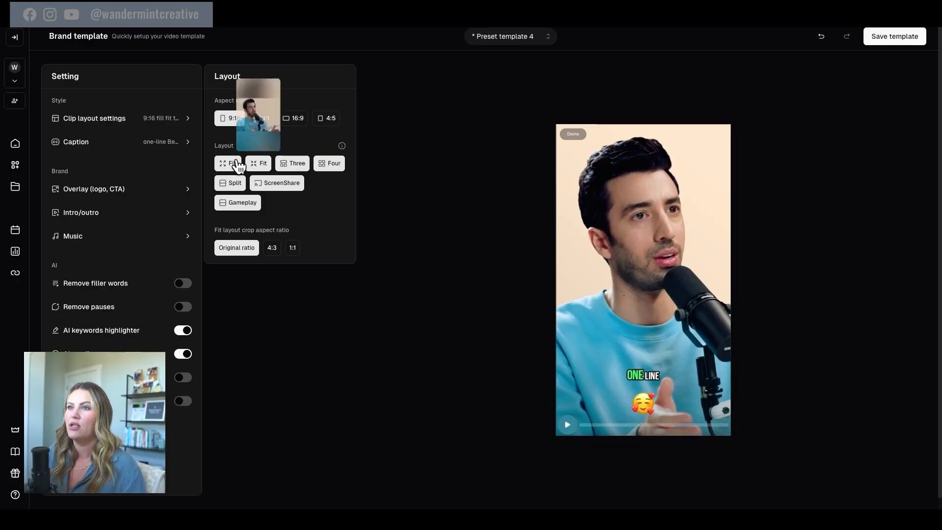
click(228, 163)
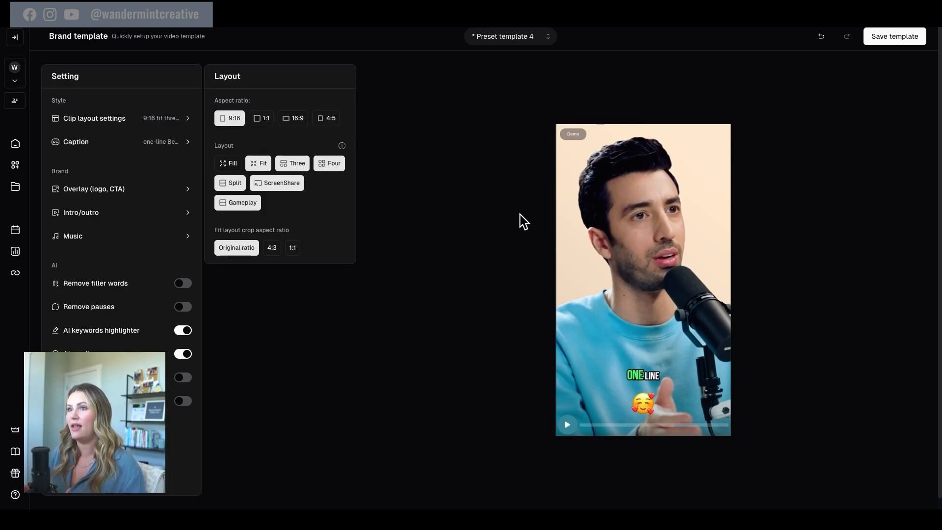
mouse_move(231, 184)
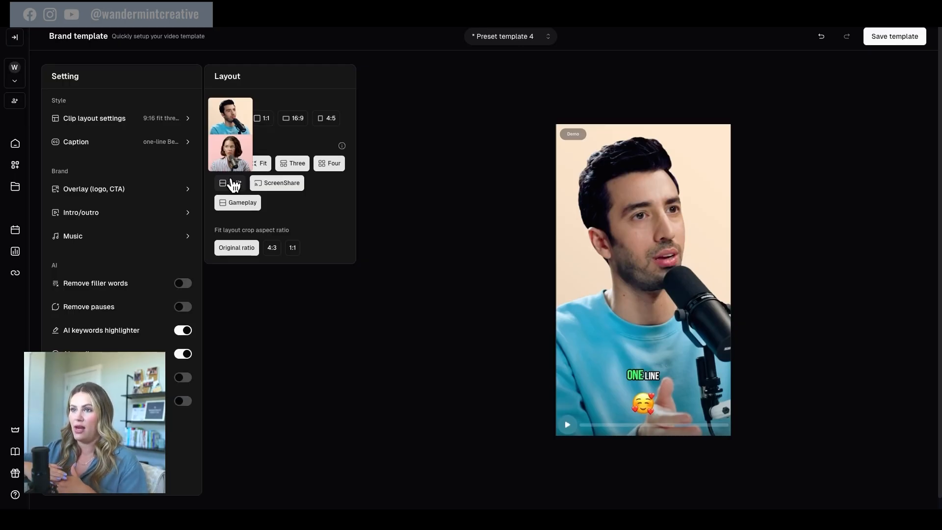
click(225, 165)
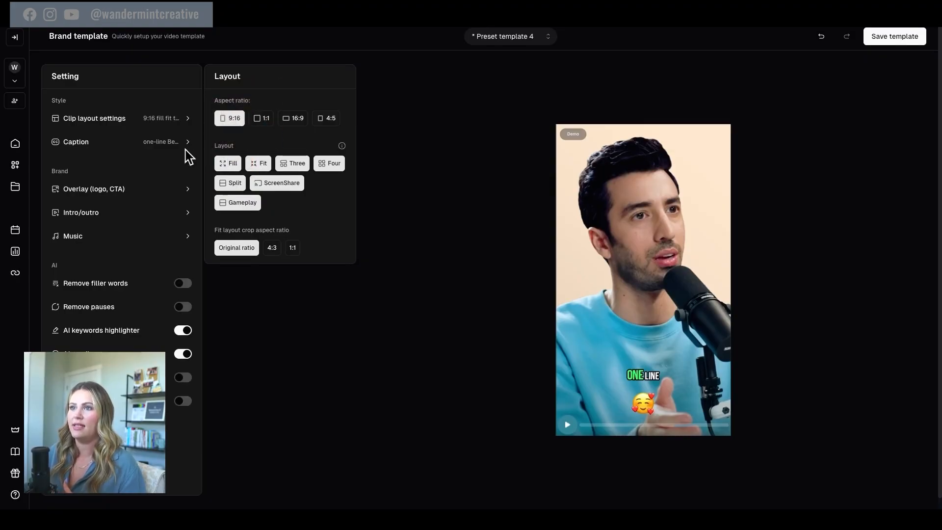
click(228, 165)
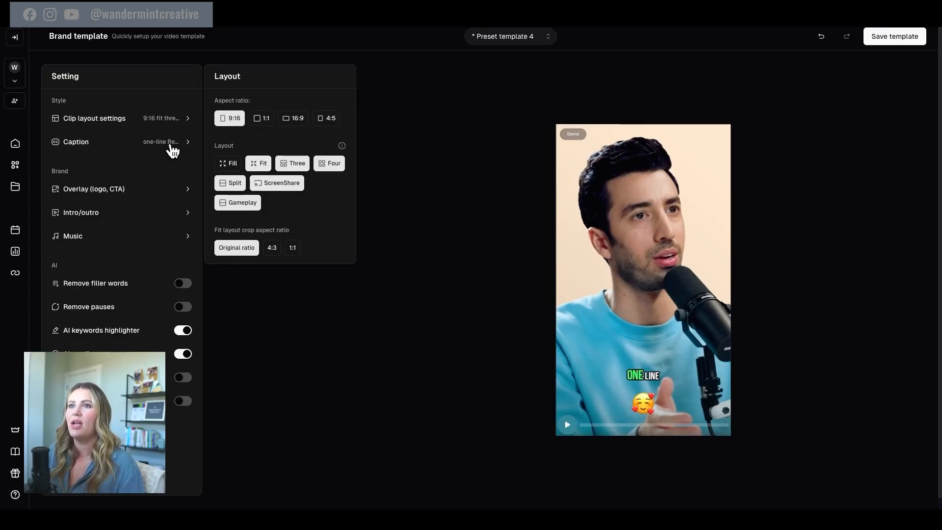
Apply the Pod P caption preset to the brand template
click(98, 145)
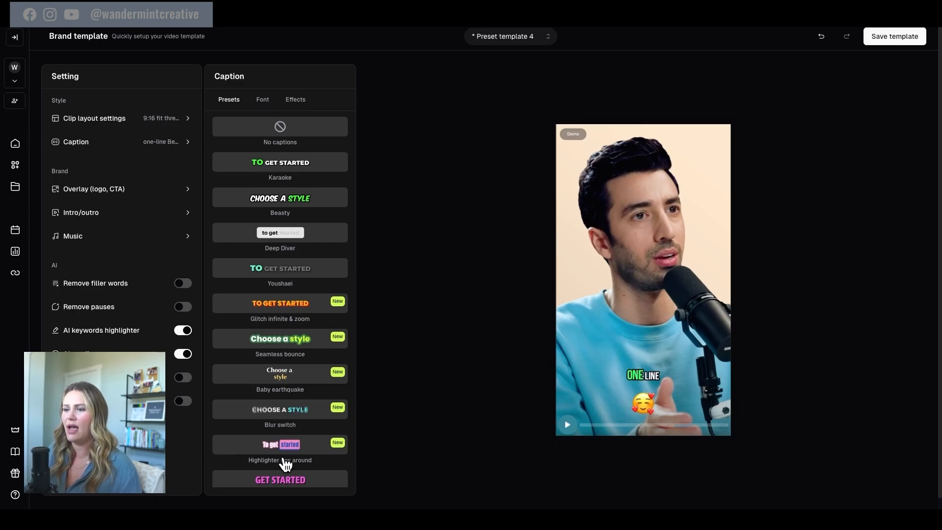
scroll(312, 452, down, 1)
scroll(321, 434, down, 3)
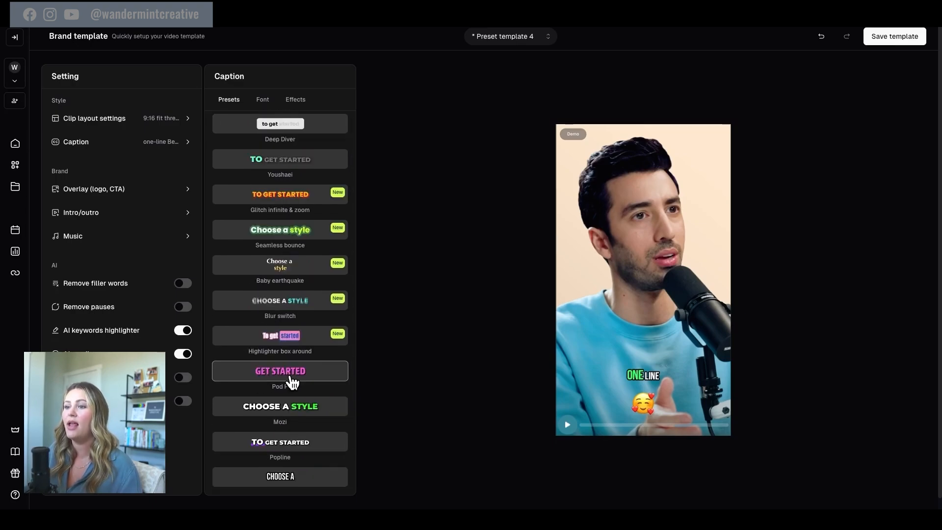
click(290, 381)
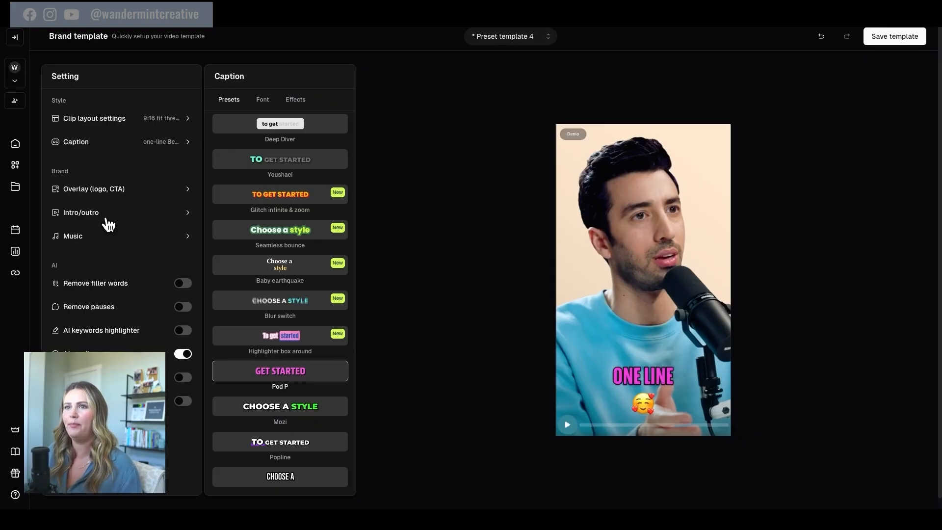
Look through the template's overlay, intro/outro and music settings
click(167, 193)
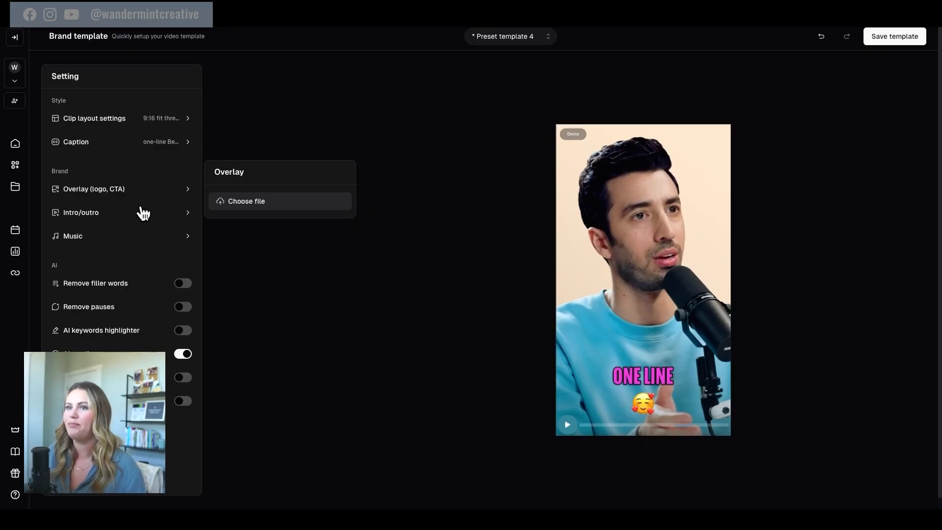
click(140, 214)
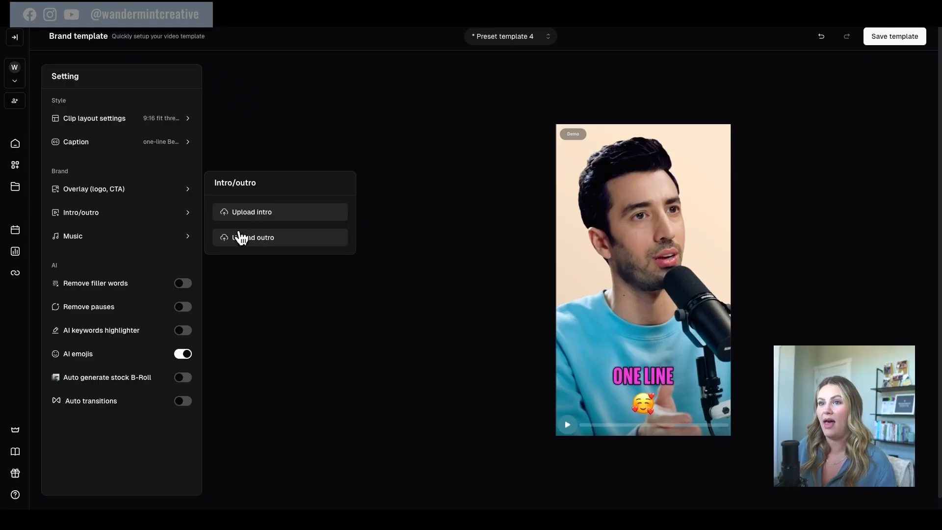
click(149, 239)
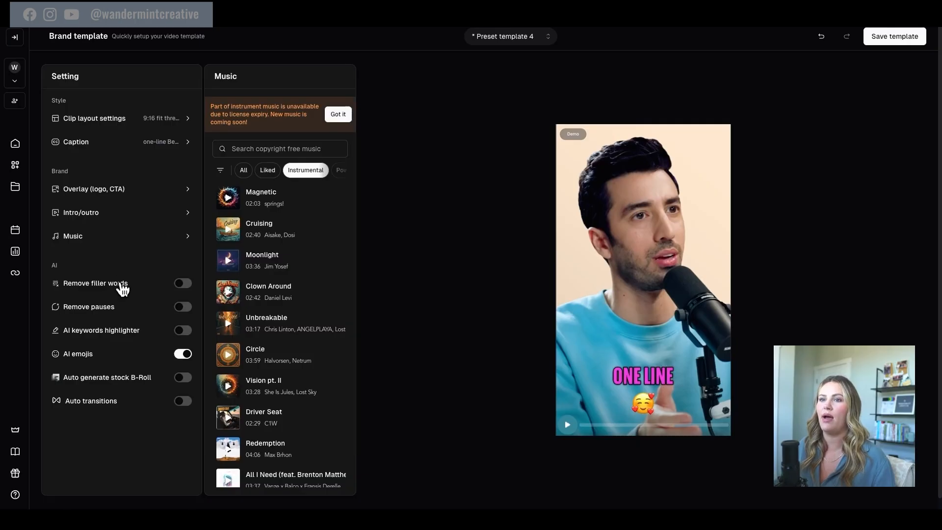
Turn on pause removal, the AI keywords highlighter, filler word removal and auto transitions, keeping AI emojis on
click(120, 284)
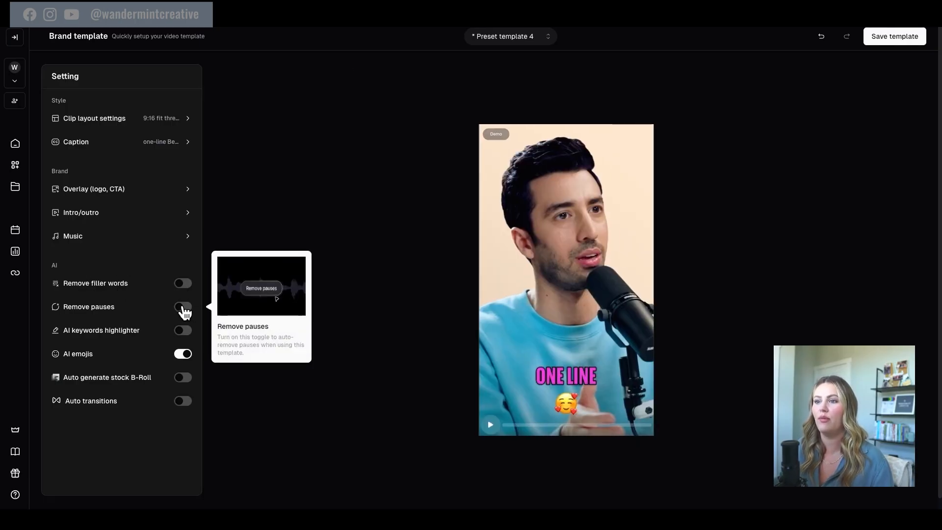
click(183, 307)
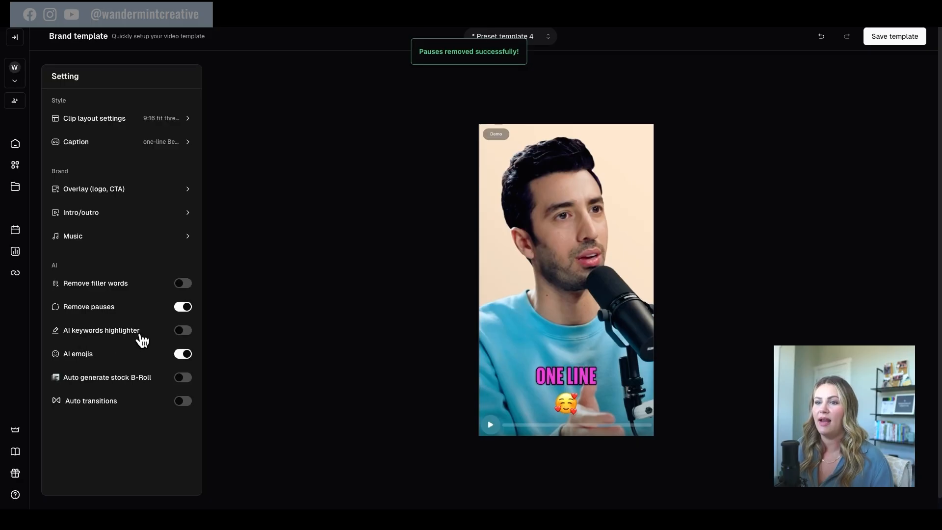
click(182, 331)
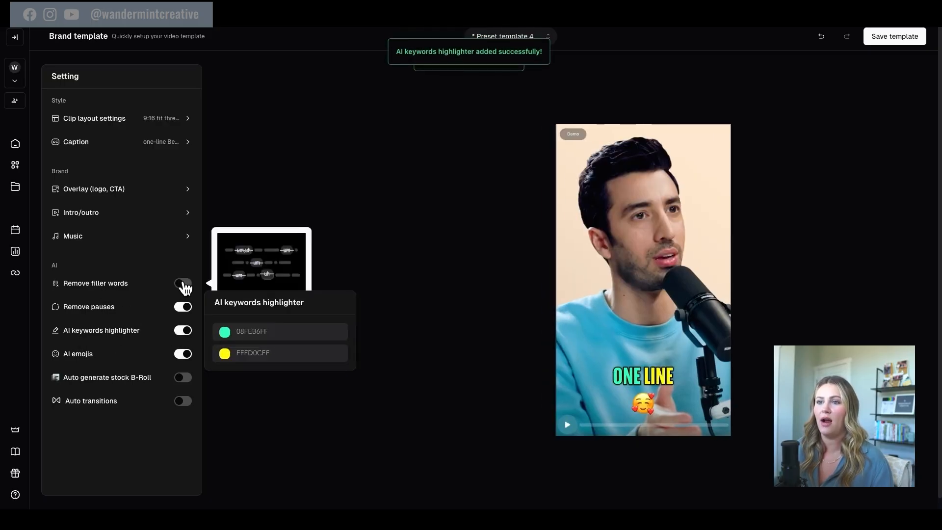
click(184, 285)
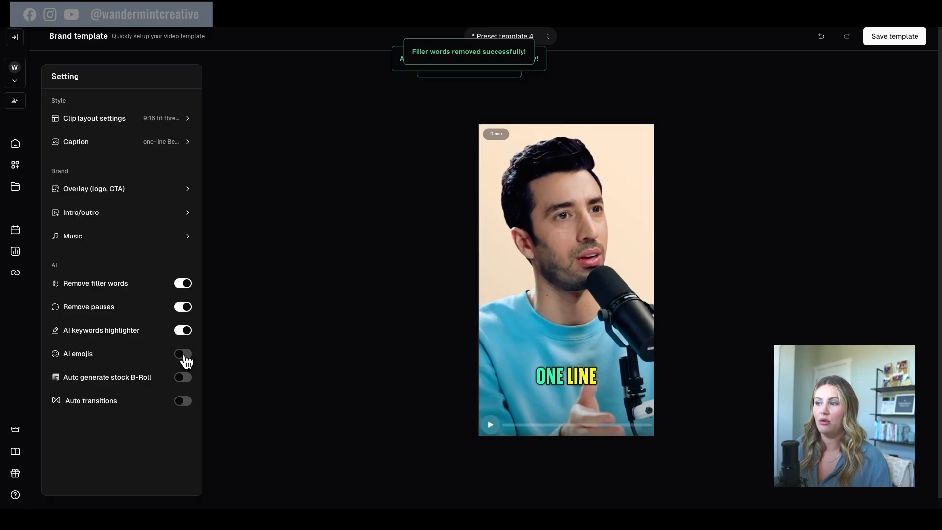
mouse_move(167, 367)
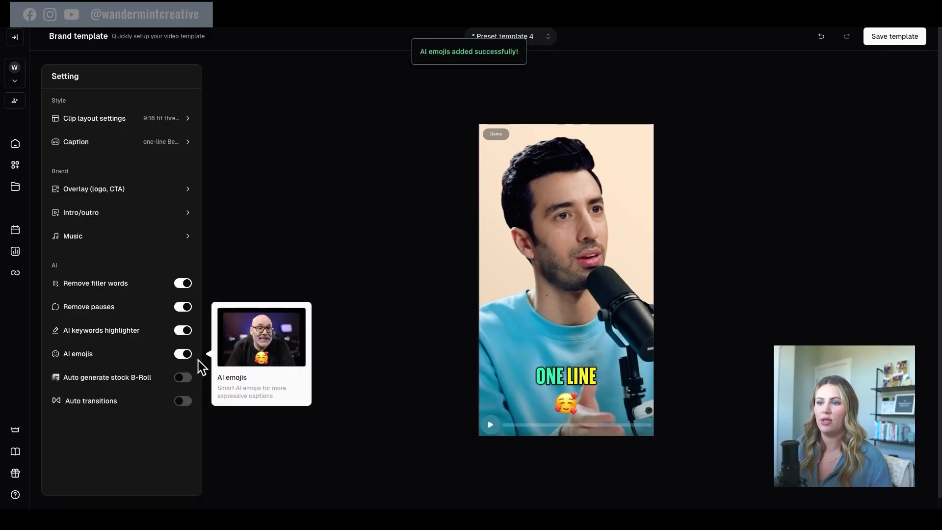
mouse_move(77, 385)
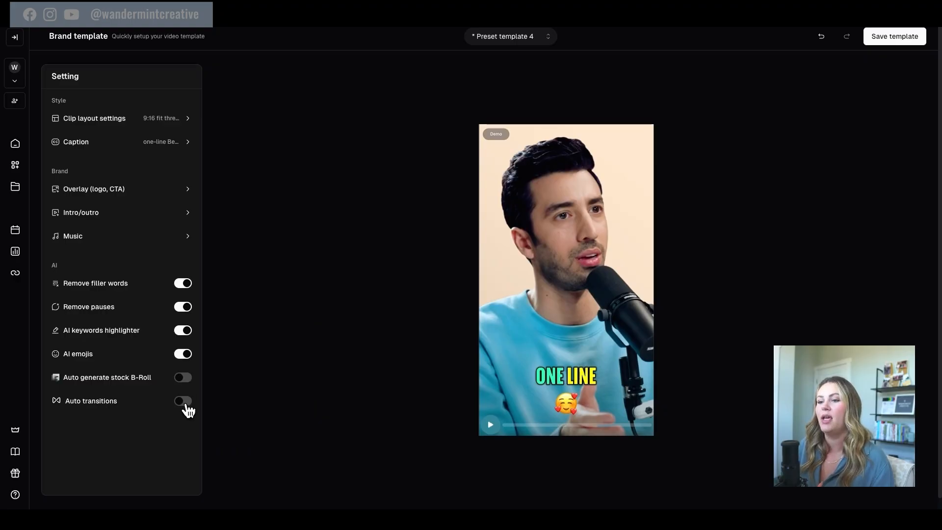
click(183, 401)
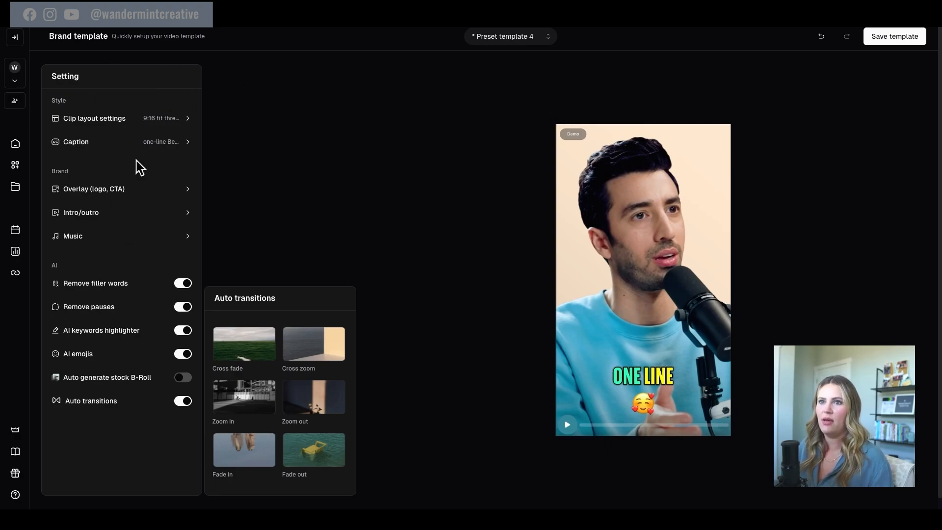
Change the caption font colour to blue, hex 40AEF5FF
click(161, 142)
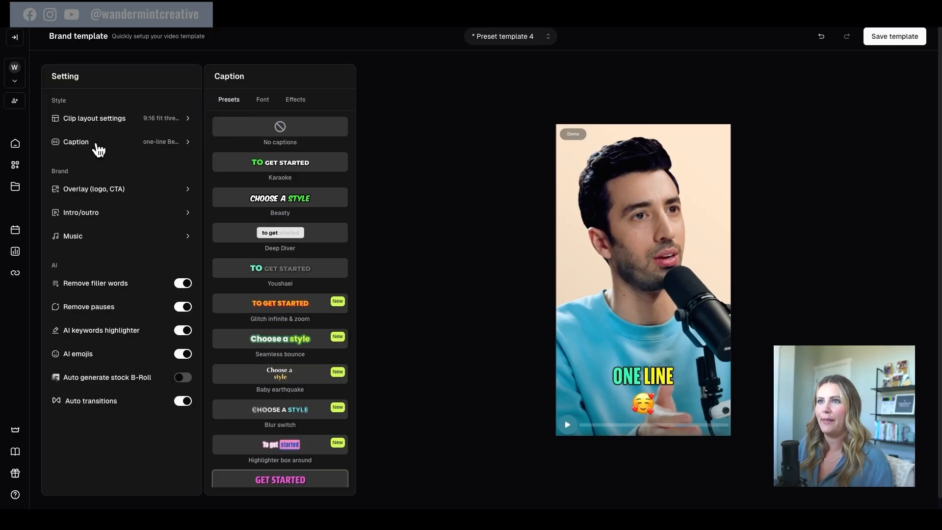
click(263, 99)
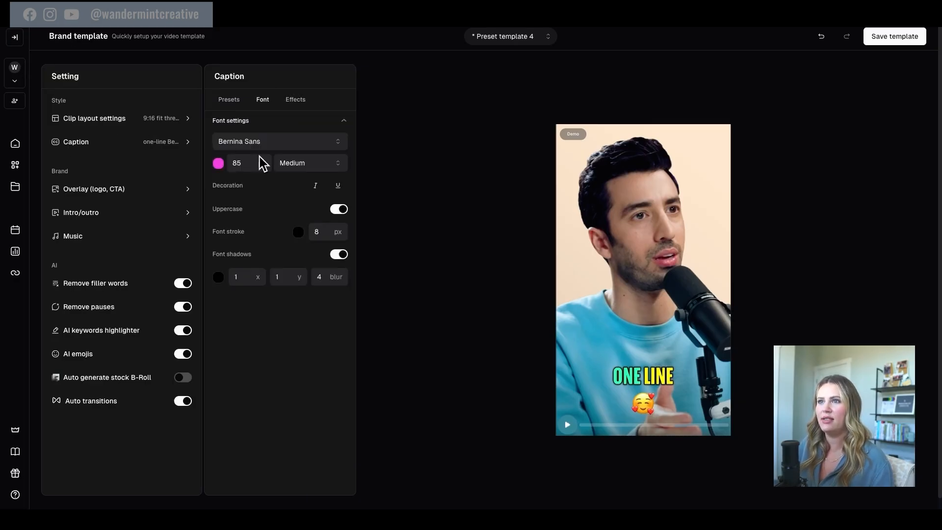
click(218, 165)
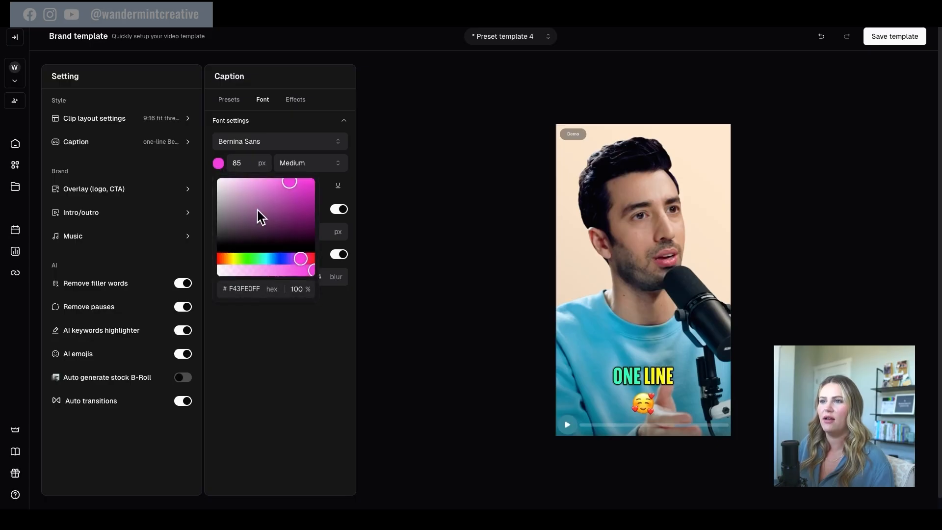
drag(284, 259, 273, 262)
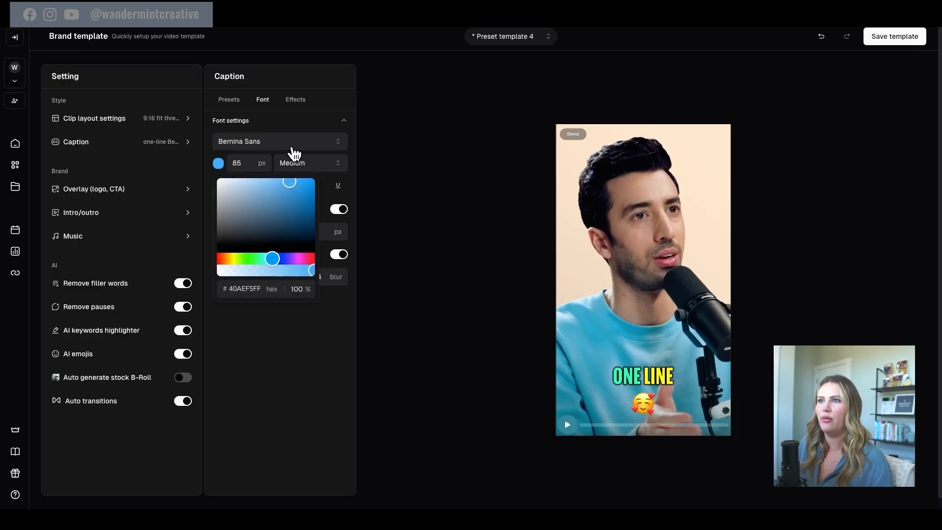
click(288, 126)
click(245, 123)
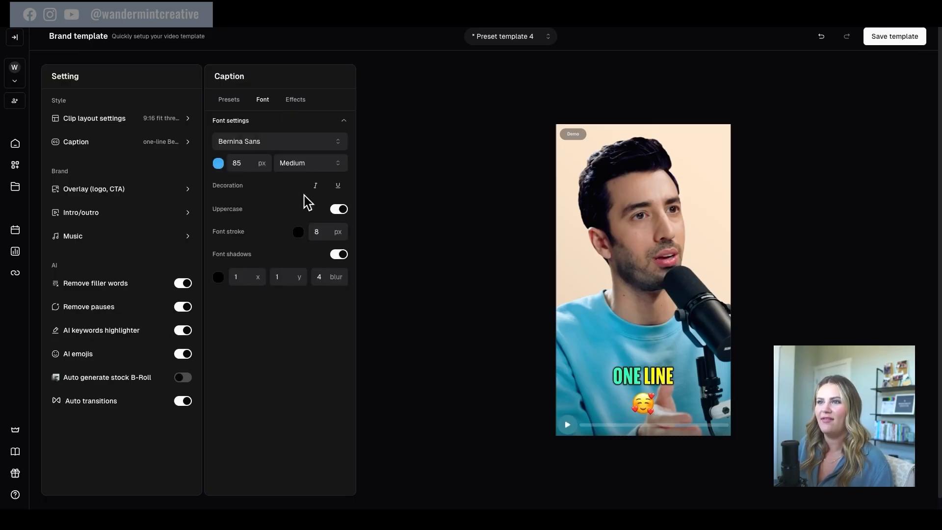
Try the Top, Middle, Bottom and Custom caption positions in the effects settings, ending on Auto
click(294, 99)
click(254, 143)
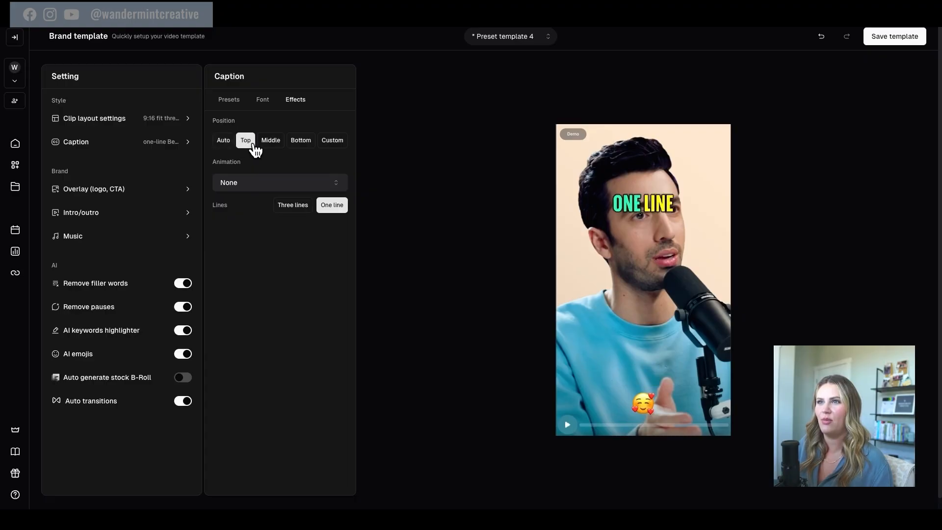
click(271, 142)
click(299, 141)
click(333, 143)
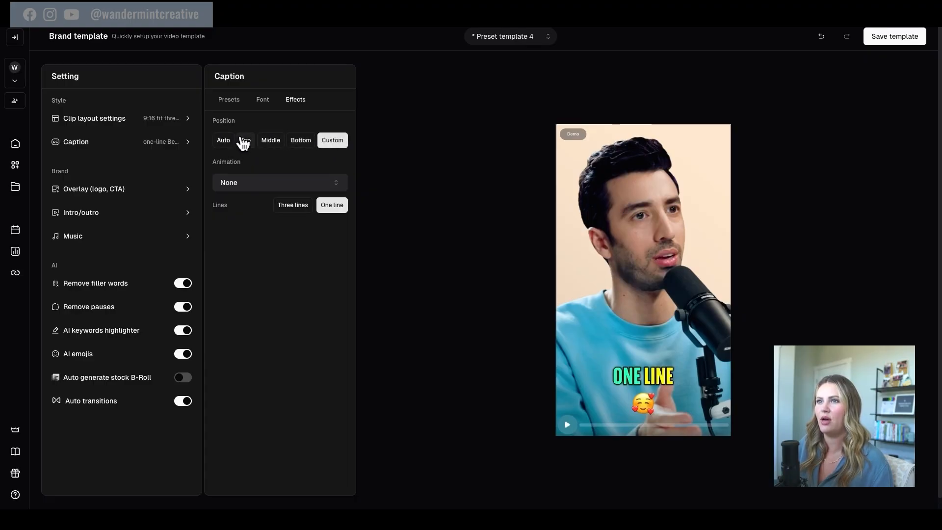
click(243, 142)
click(223, 143)
Set the caption animation to Bounce, check the highlighted word colour options, and save the template
click(272, 188)
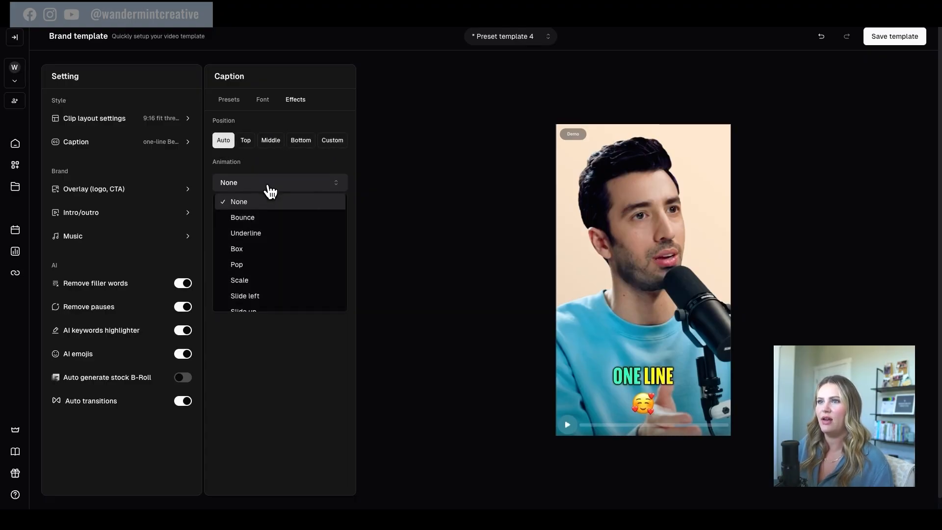
click(254, 217)
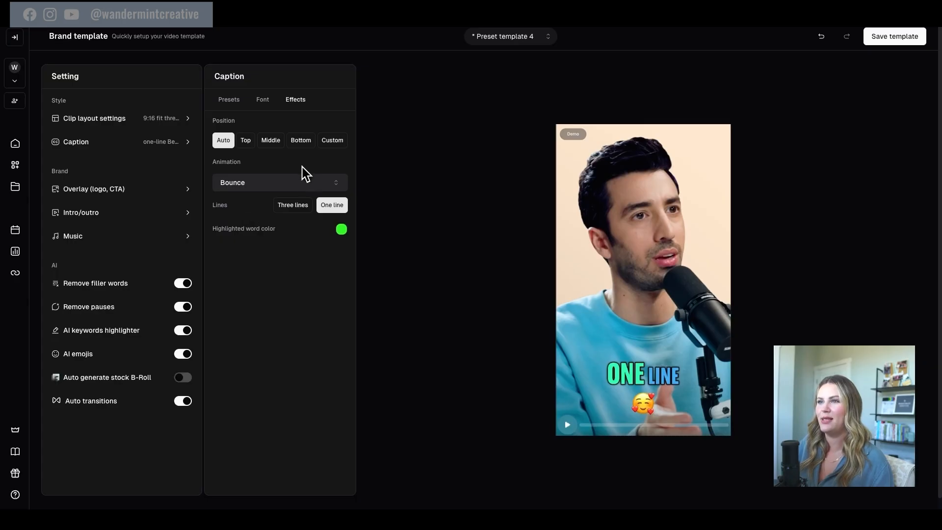
click(342, 229)
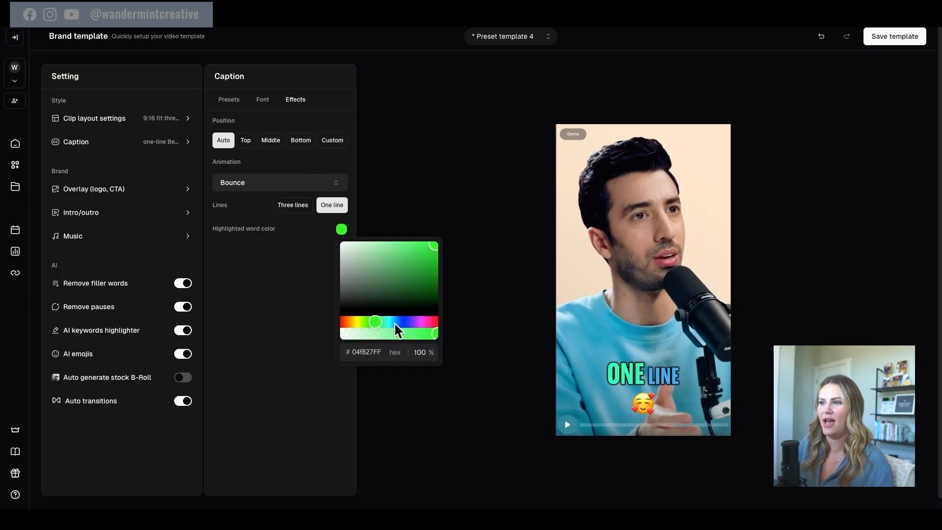
click(307, 274)
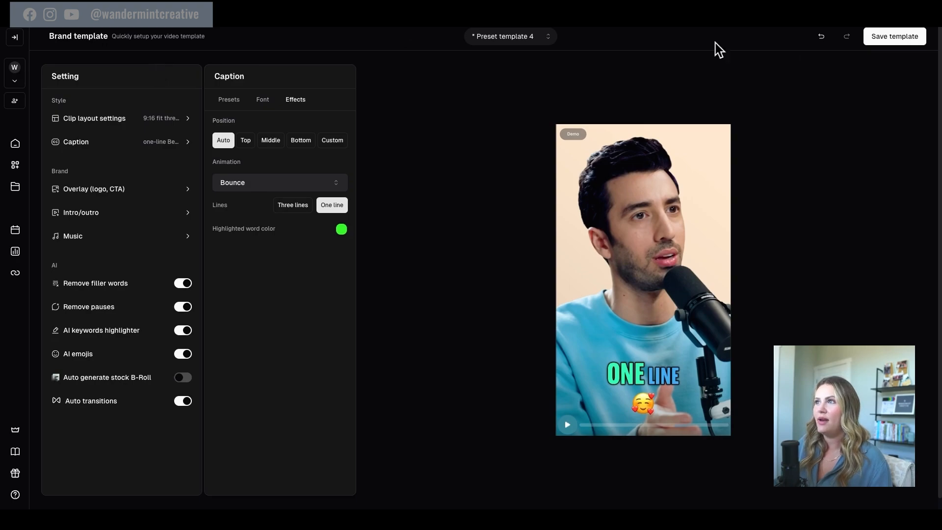
click(900, 38)
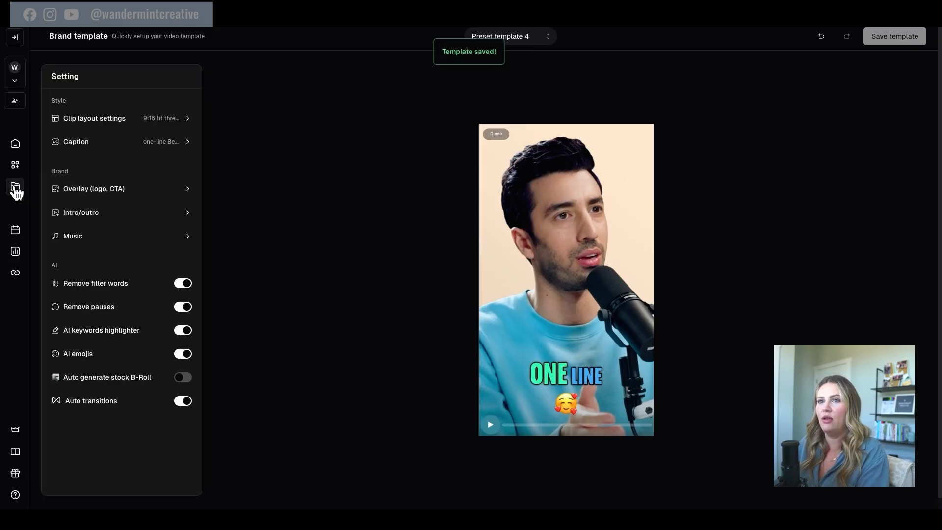
Open the asset library and review its censored words, brand vocabulary, fonts and media sections
click(15, 186)
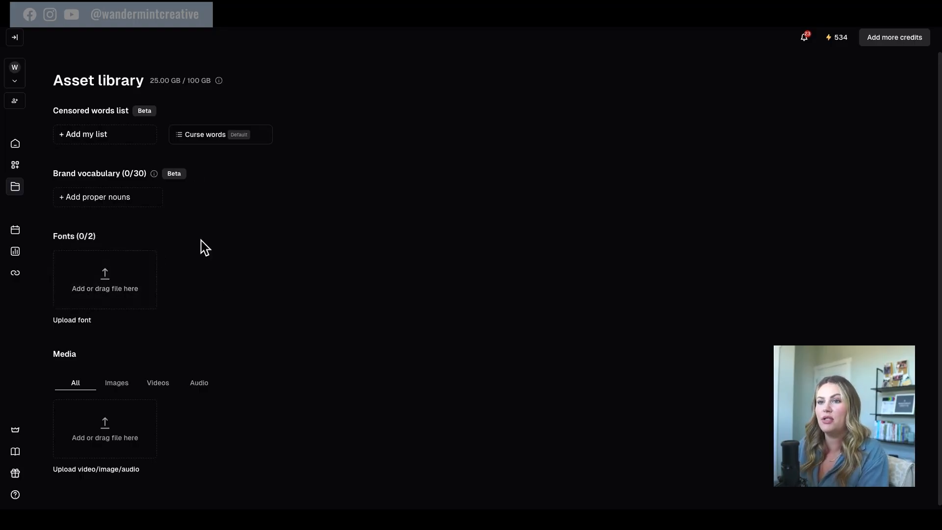
scroll(128, 282, down, 1)
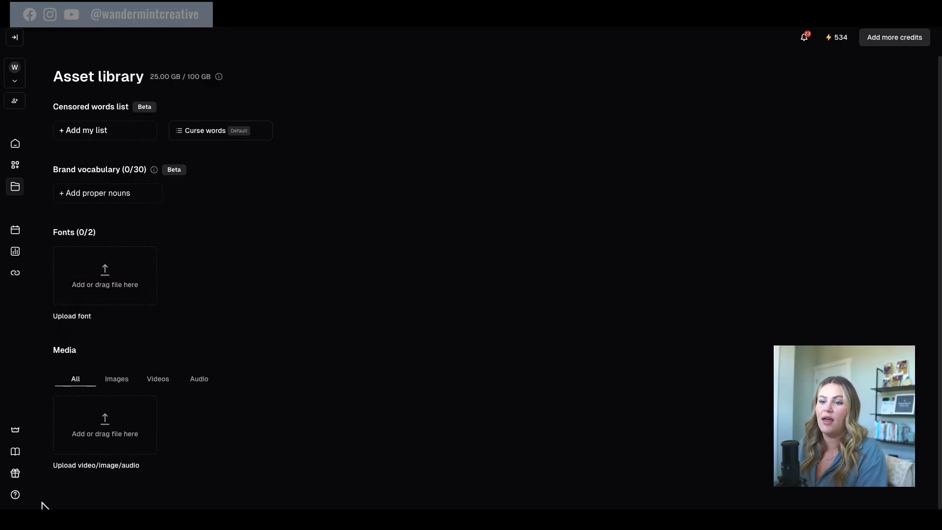
scroll(138, 405, up, 1)
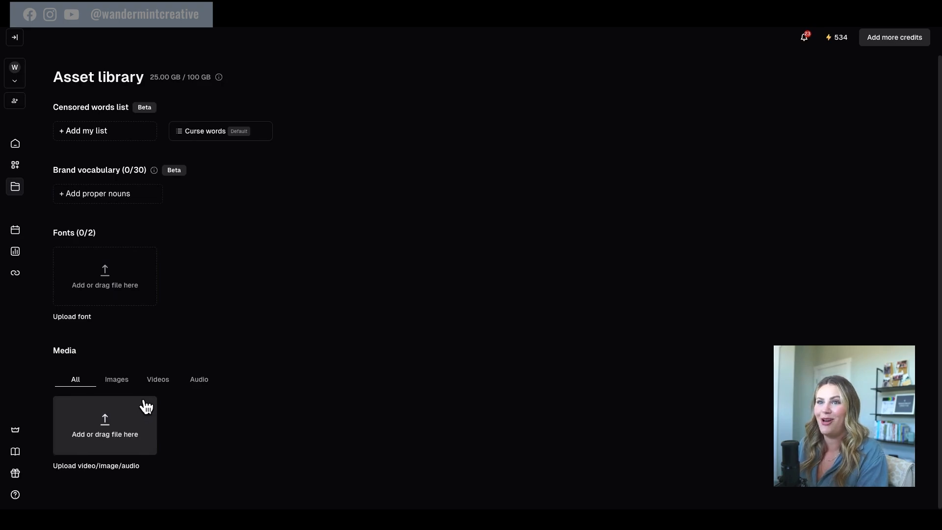
View the default curse words list in the asset library and close it
click(199, 137)
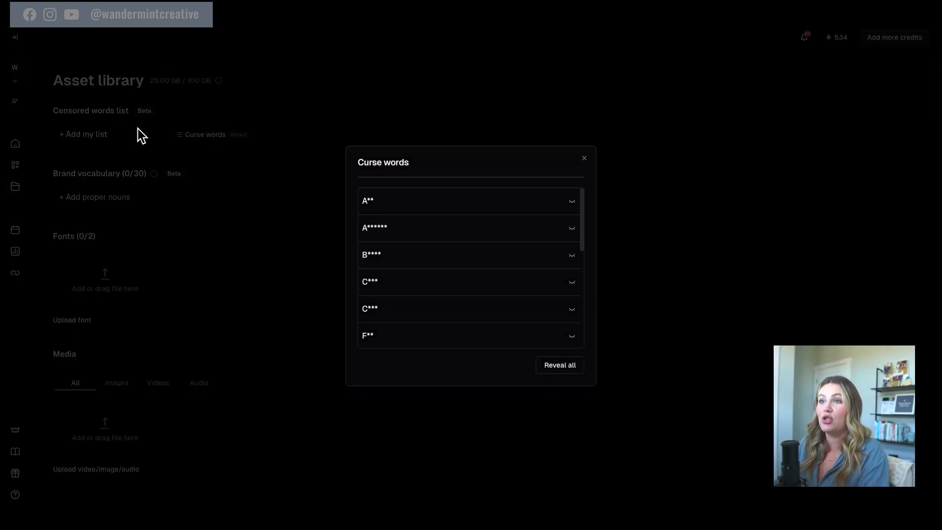
click(583, 159)
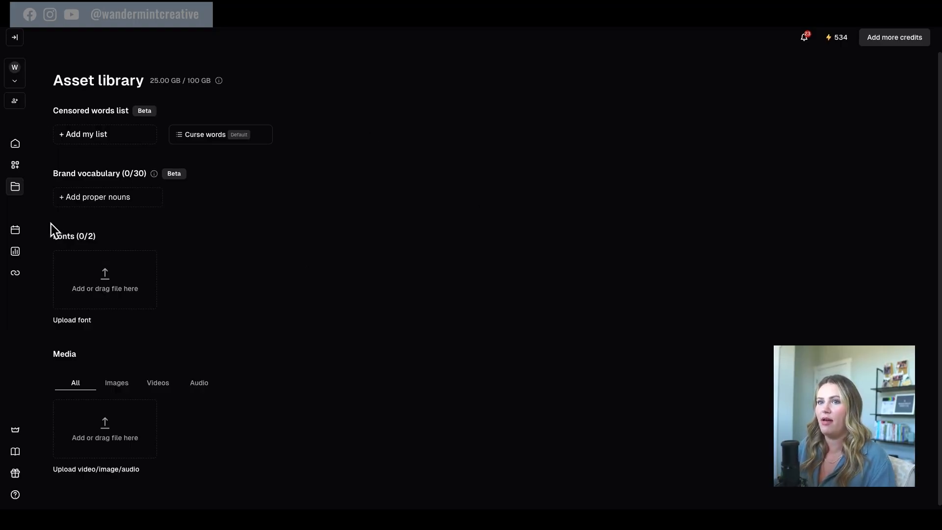
Review the posting calendar, the analytics page and the connected social accounts
click(18, 233)
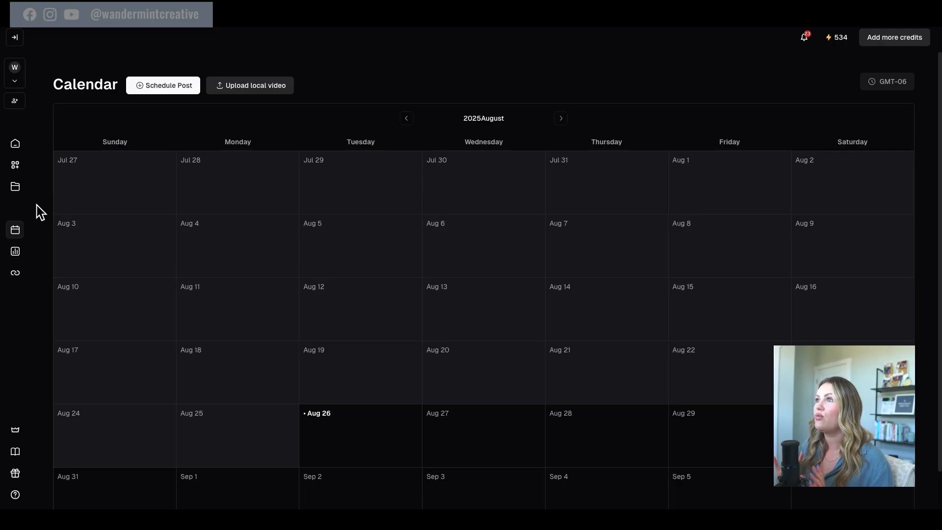
click(15, 252)
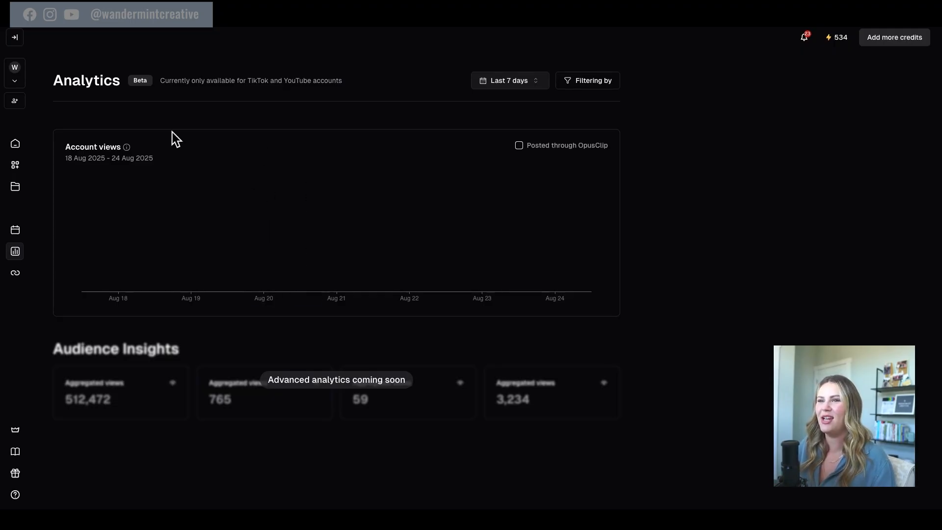
click(15, 274)
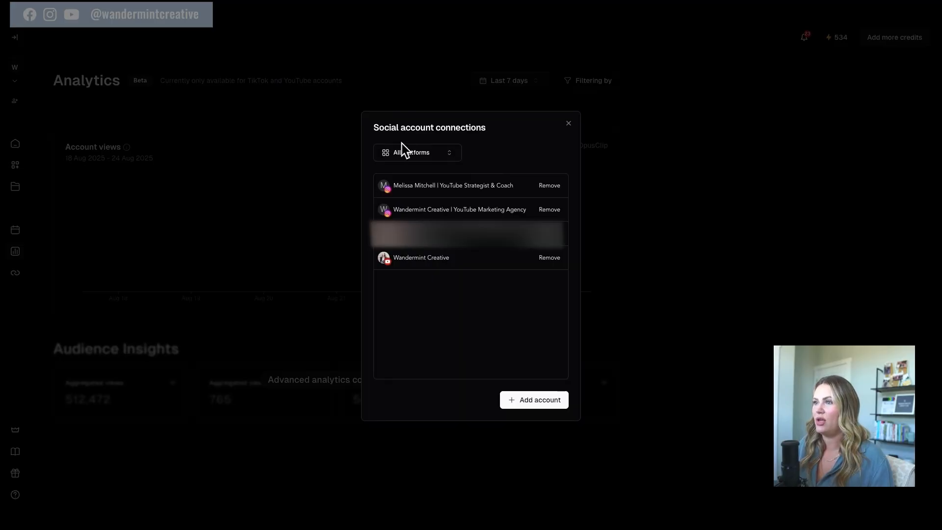
click(568, 124)
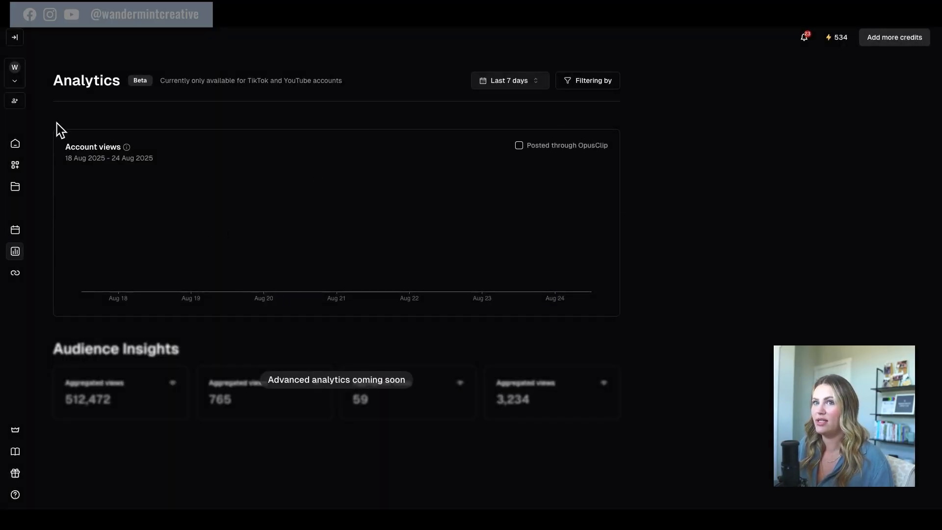
Return to the home page, open the "Insane content repurposing tricks" project and look through all its generated clips
click(15, 144)
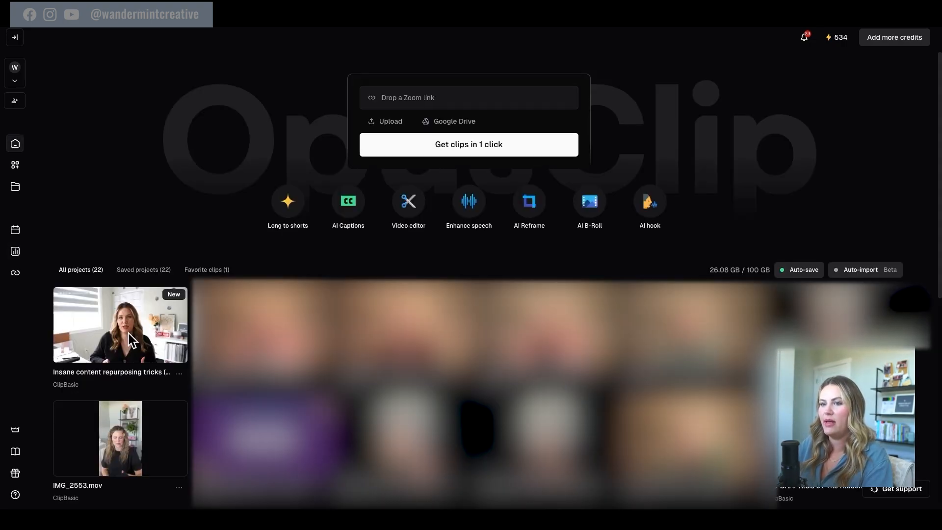
click(128, 320)
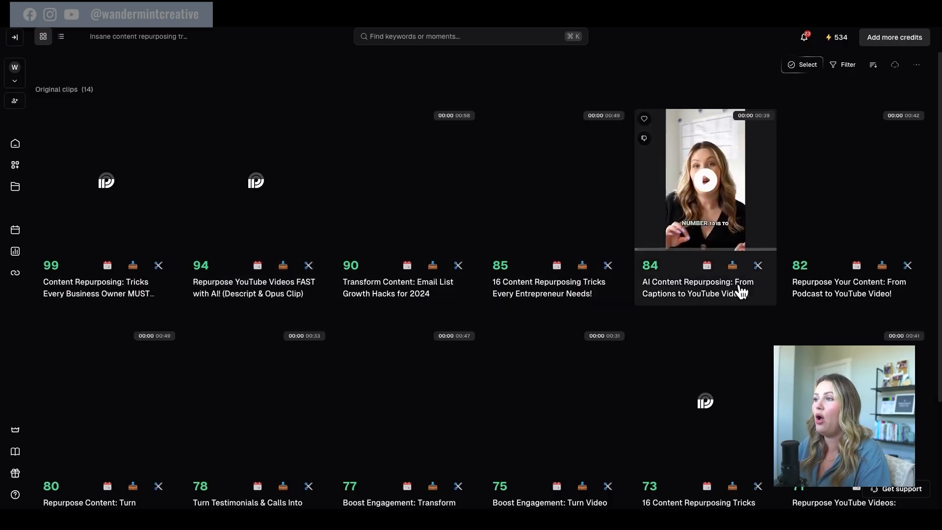
scroll(588, 290, down, 6)
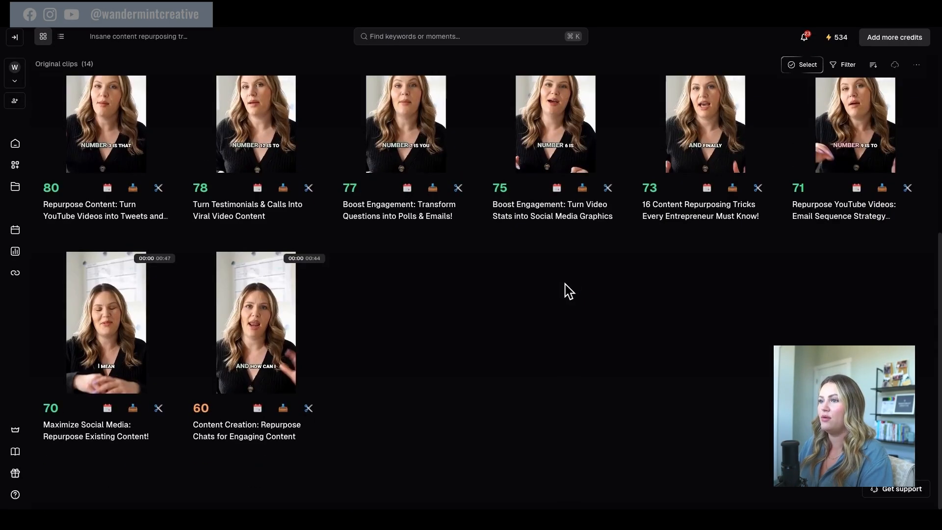
scroll(564, 290, up, 6)
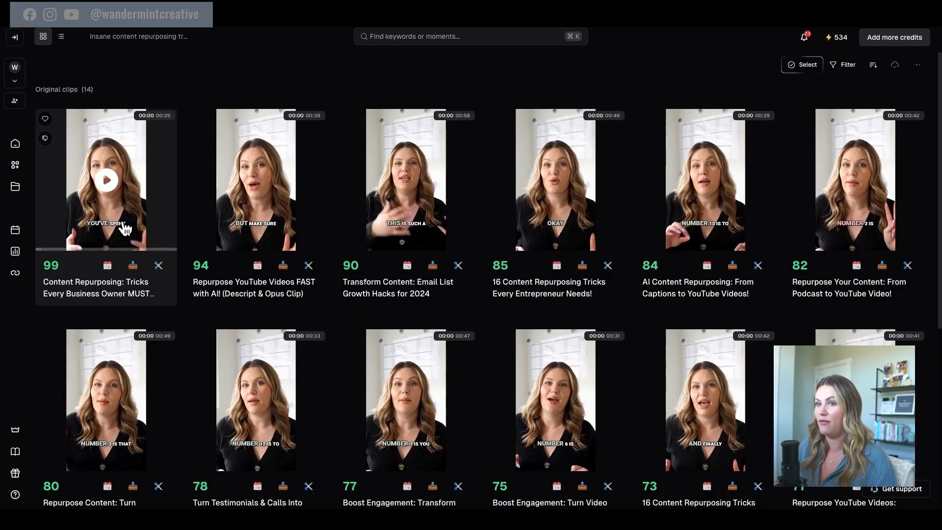
Check what the first clip's viral score means and play that clip as a preview
mouse_move(50, 269)
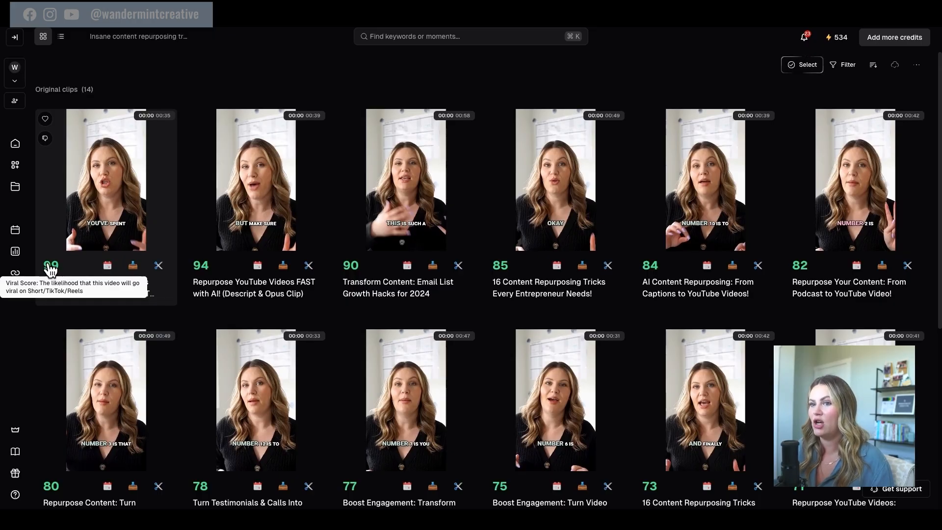
click(112, 184)
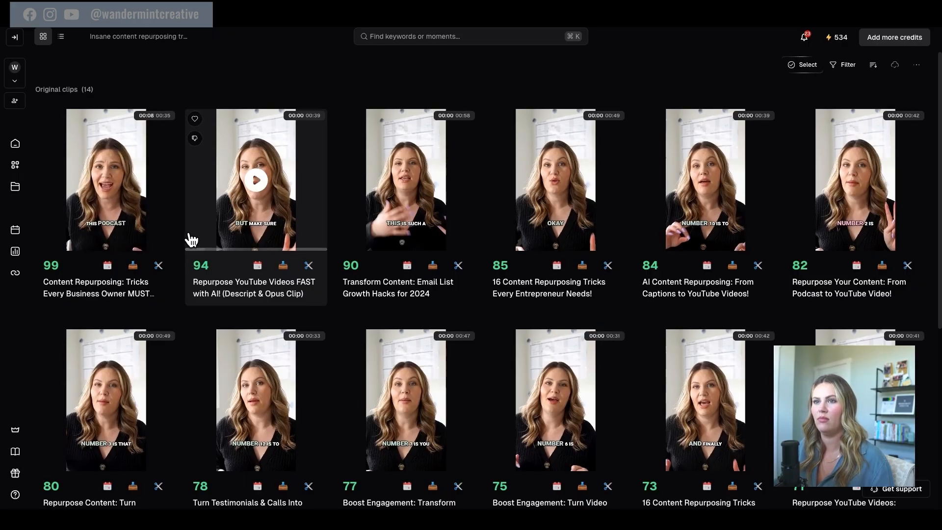
mouse_move(186, 227)
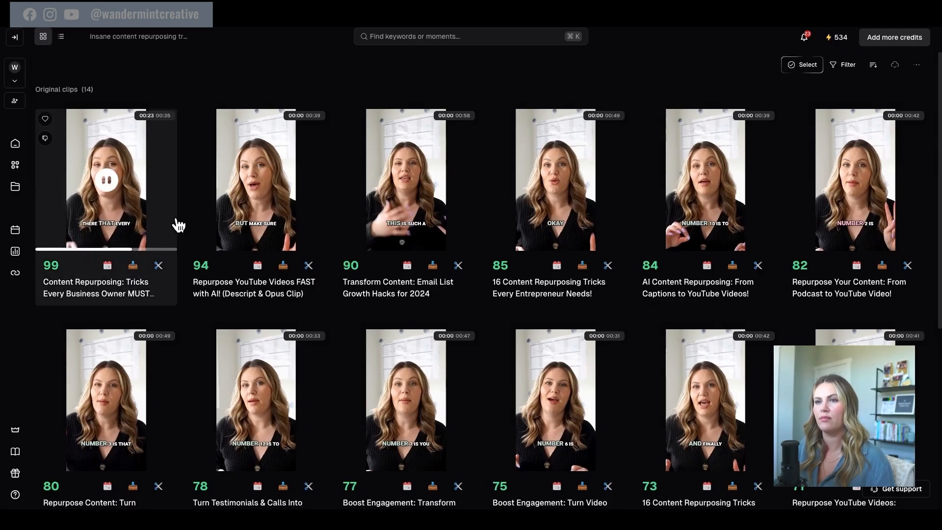
Open the "Repurpose YouTube Videos FAST with AI!" clip for editing and change its aspect ratio to Landscape 16:9
mouse_move(237, 240)
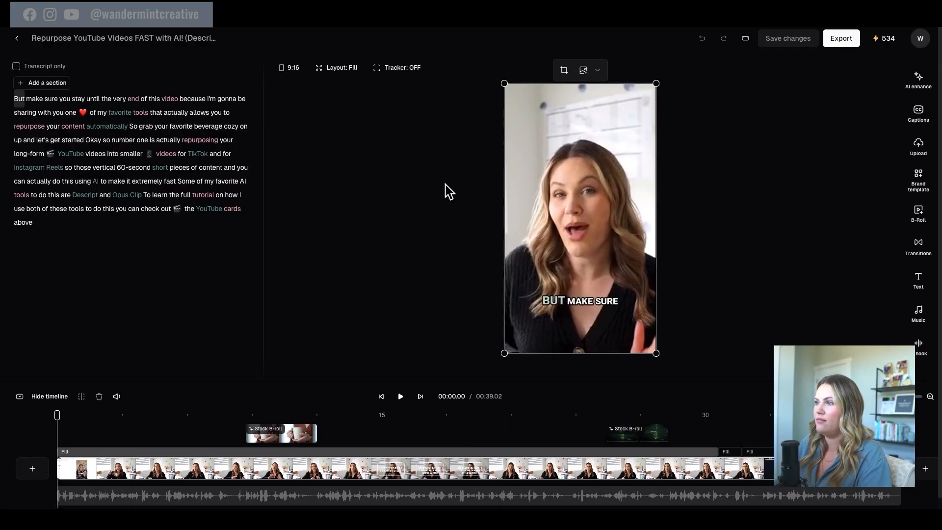
click(295, 69)
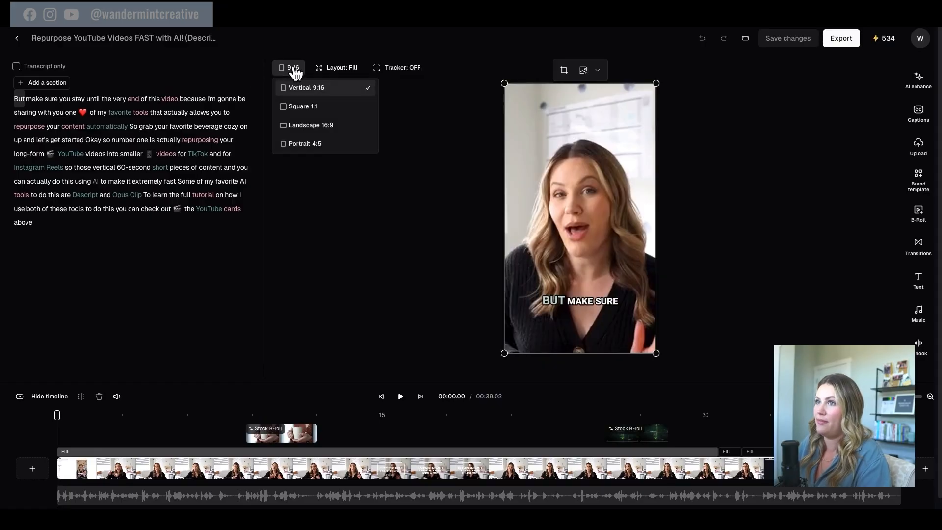
click(313, 126)
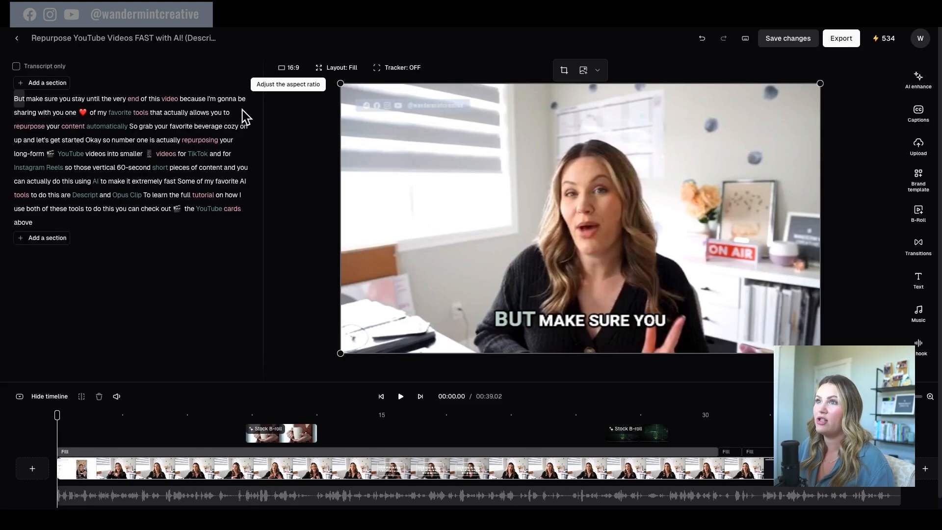
Change the current scene's layout to Fit
click(338, 69)
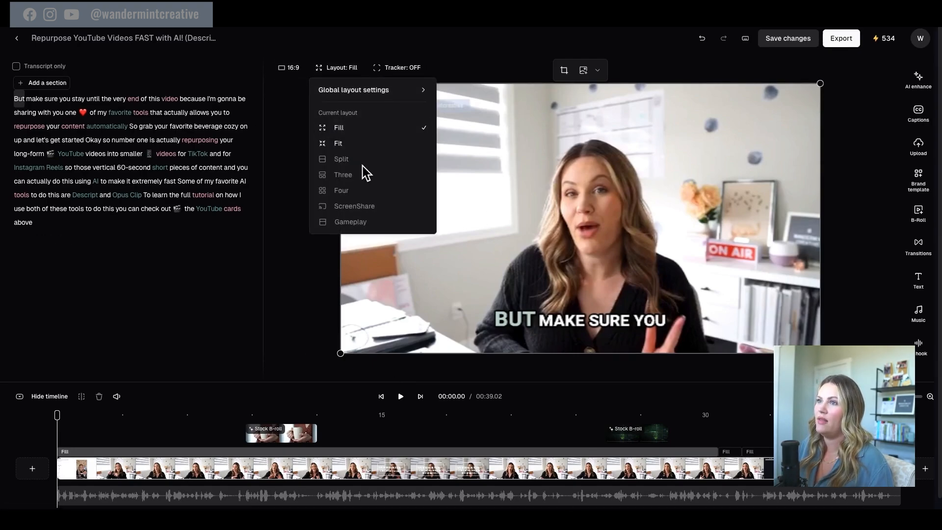
click(347, 143)
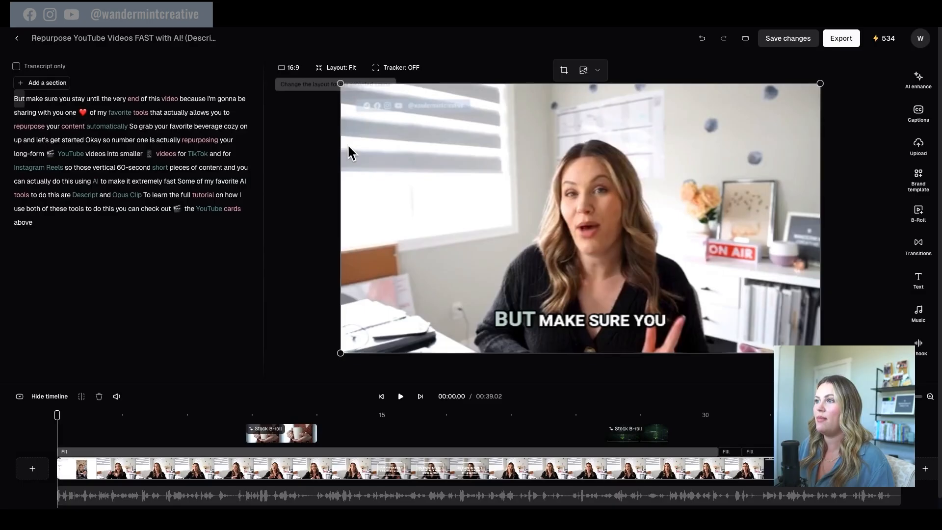
click(350, 69)
click(298, 113)
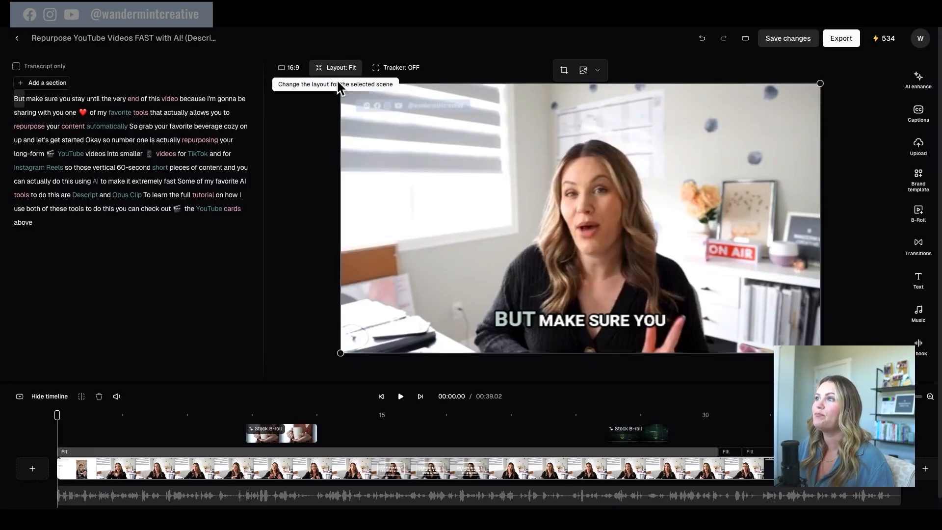
Crop the scene tighter around the speaker, apply the crop, and check the logo and image overlay options
click(565, 70)
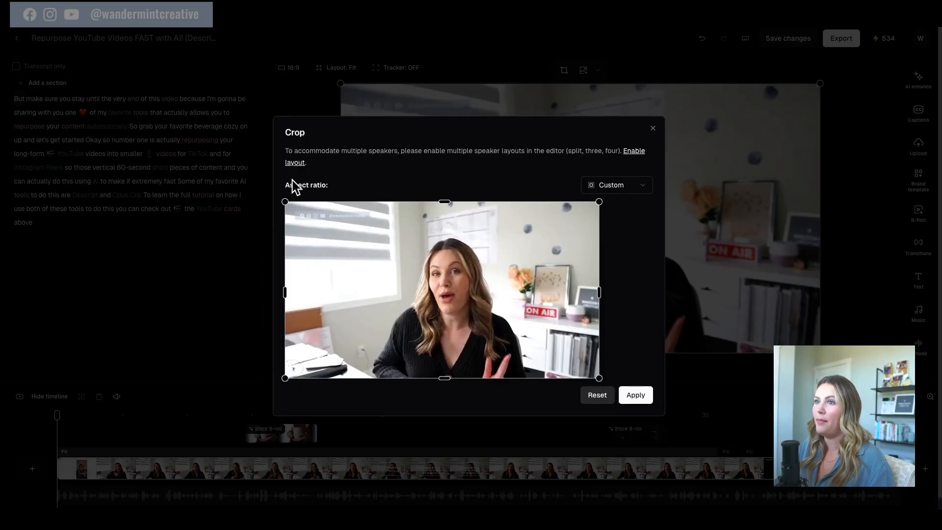
drag(285, 201, 330, 226)
drag(499, 285, 482, 272)
click(636, 395)
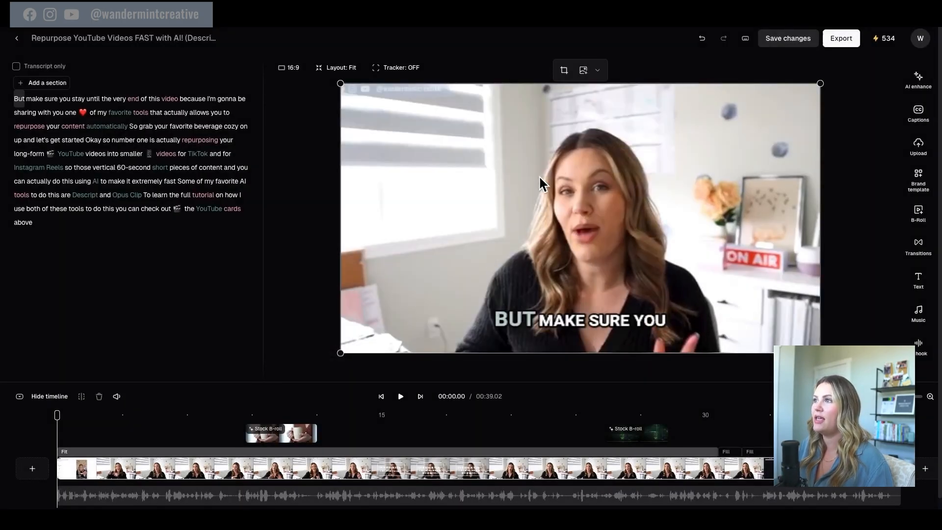
click(584, 72)
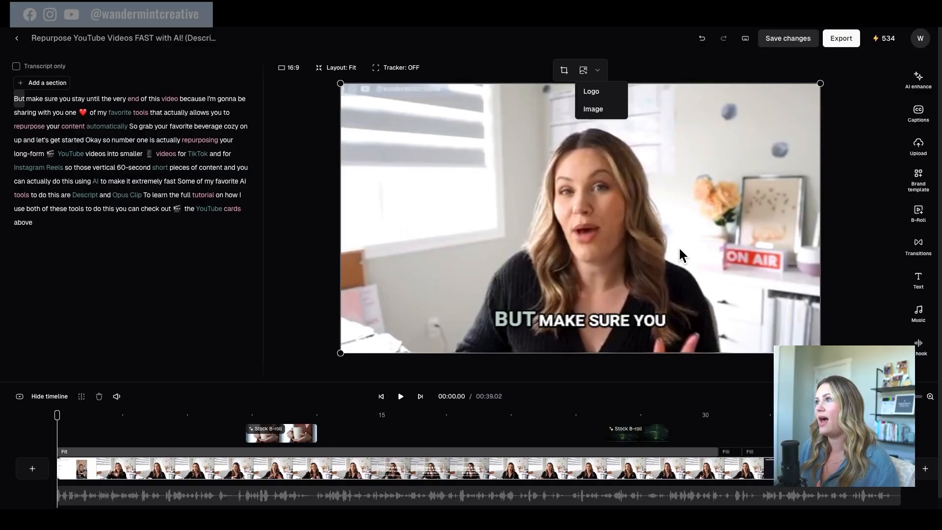
click(489, 66)
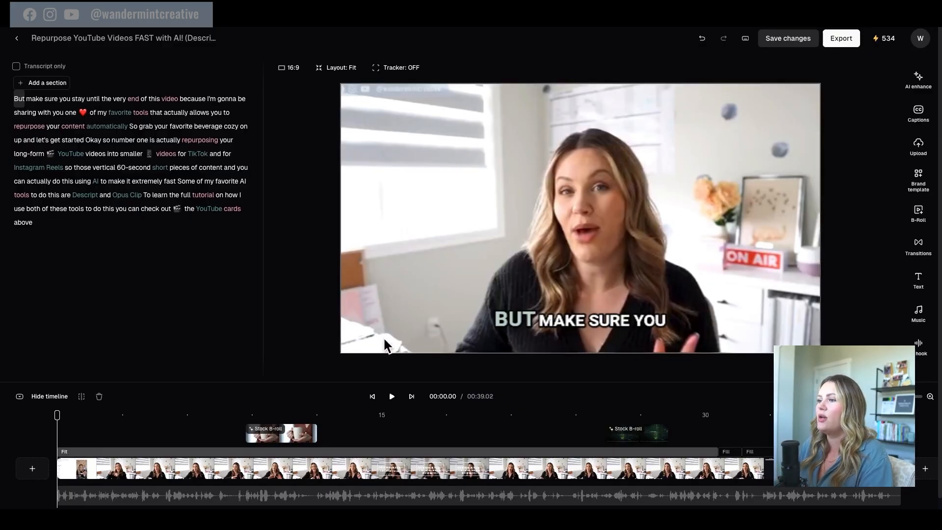
Preview the clip's opening and delete the heart emoji before "of my favorite tools" from the transcript
click(392, 397)
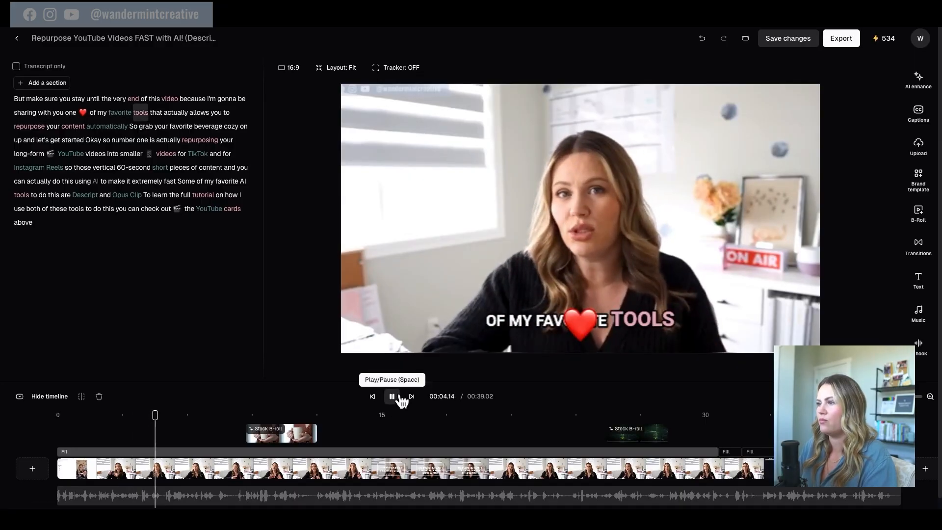
click(392, 397)
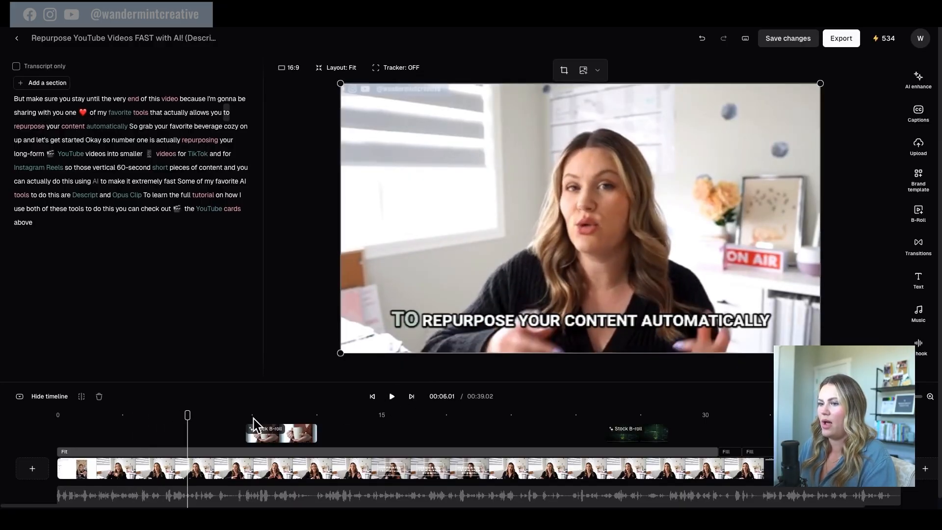
drag(185, 416, 154, 415)
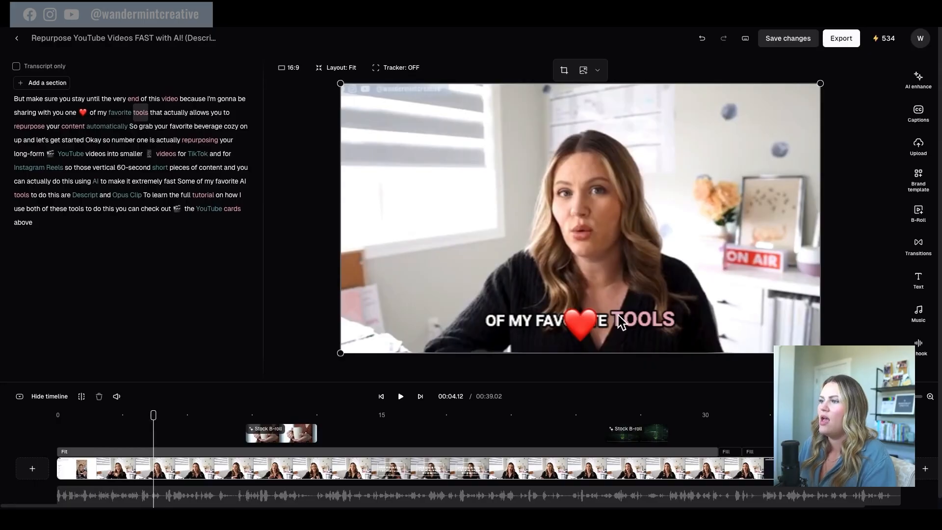
click(576, 334)
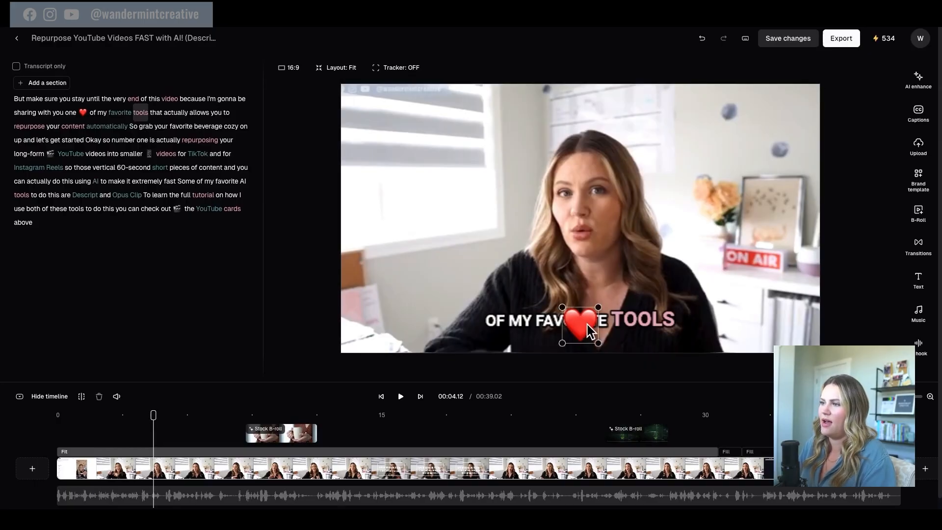
mouse_move(86, 115)
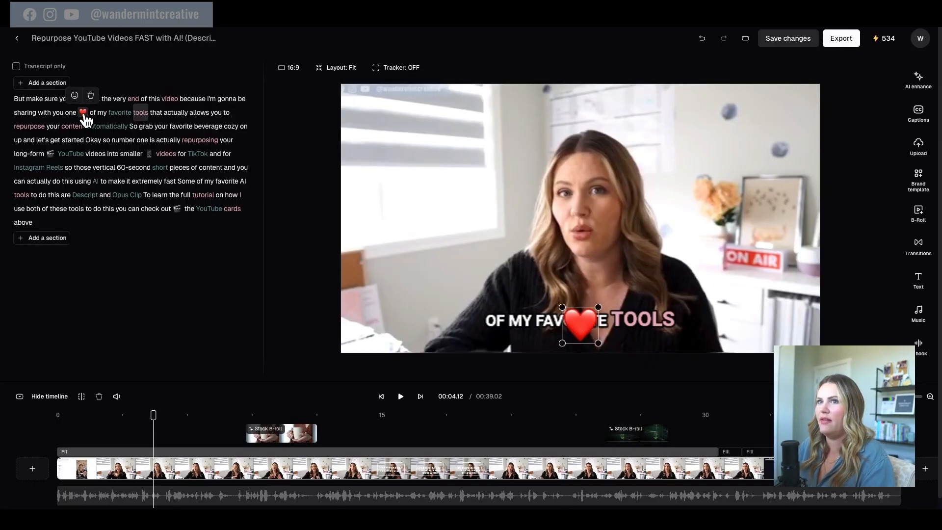
click(90, 95)
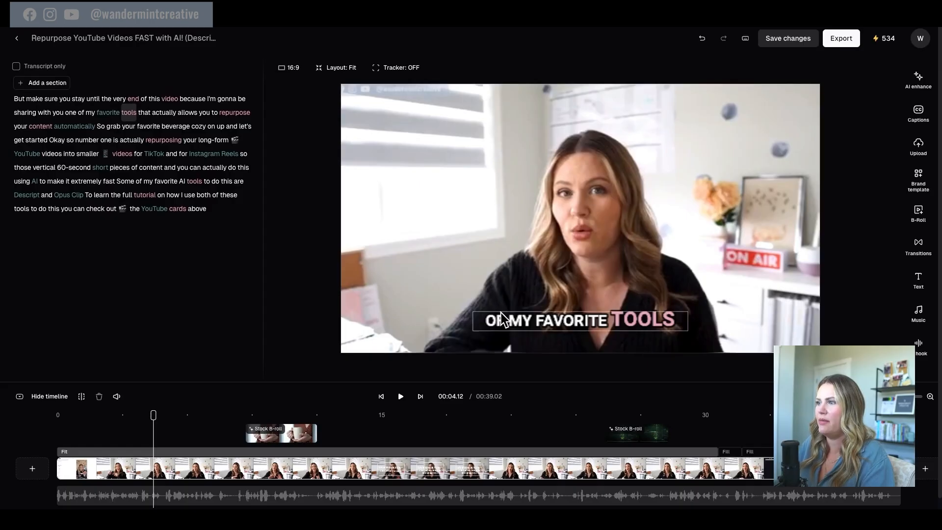
Trim the end of the coffee mug stock B-roll slightly and view the alternative stock footage offered for it
click(236, 415)
click(296, 438)
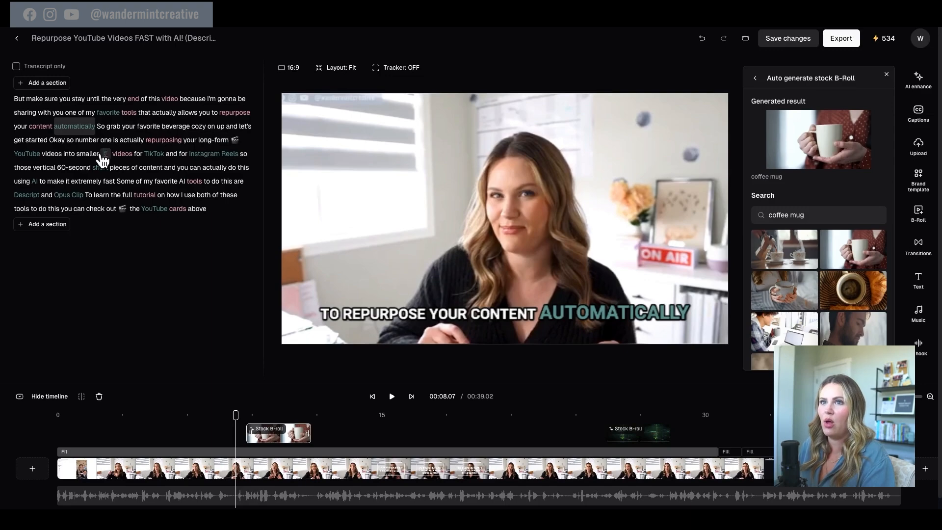
right_click(288, 425)
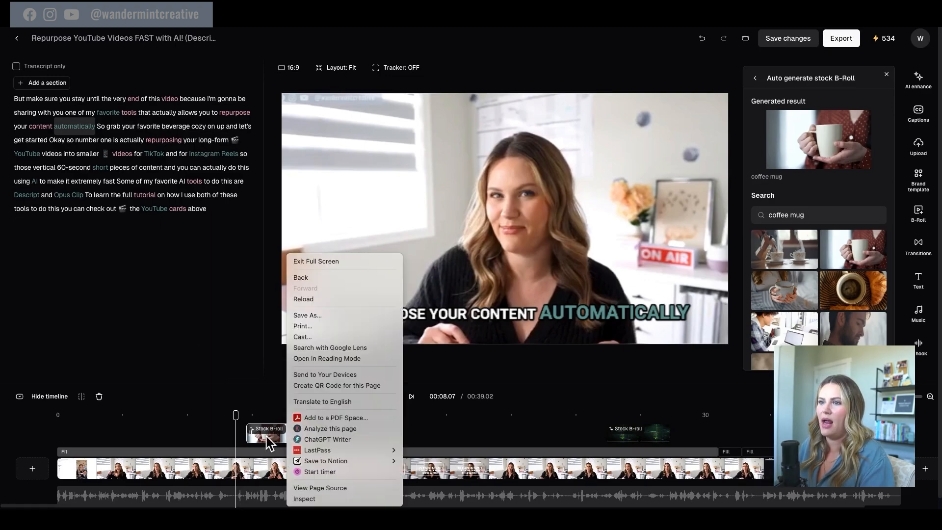
click(233, 388)
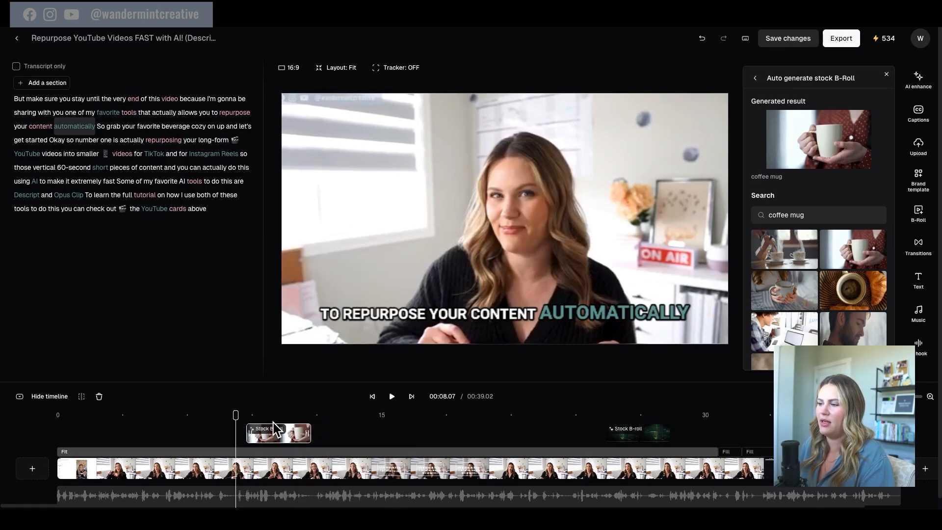
Play the clip from about 8 seconds, past the coffee mug B-roll, and review its ending
click(391, 396)
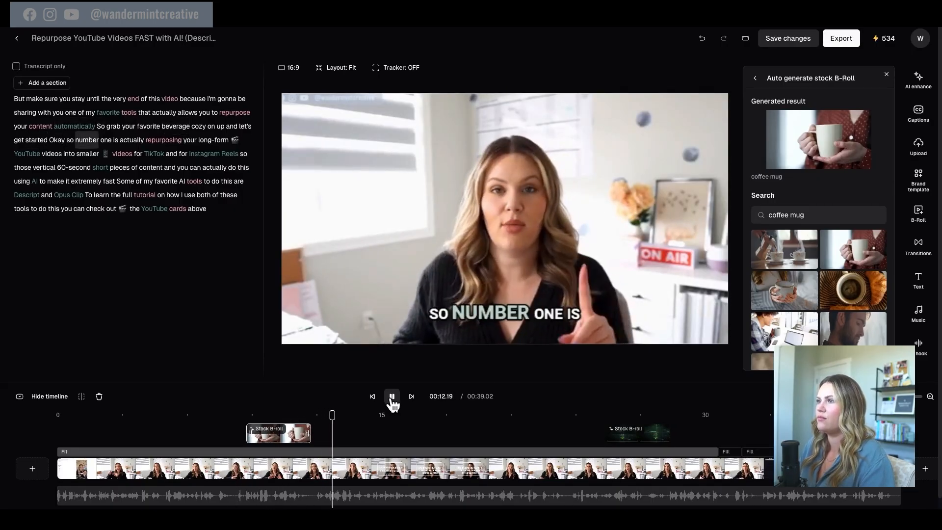
click(391, 396)
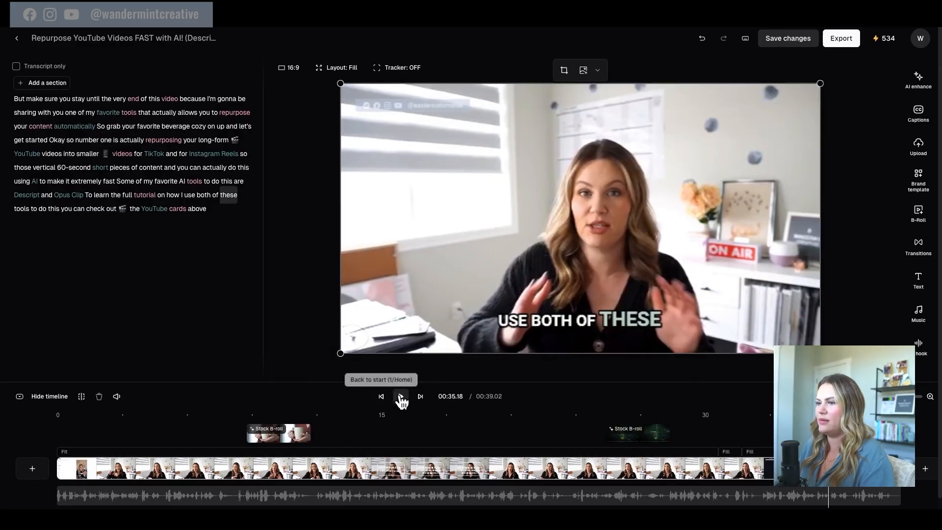
click(401, 397)
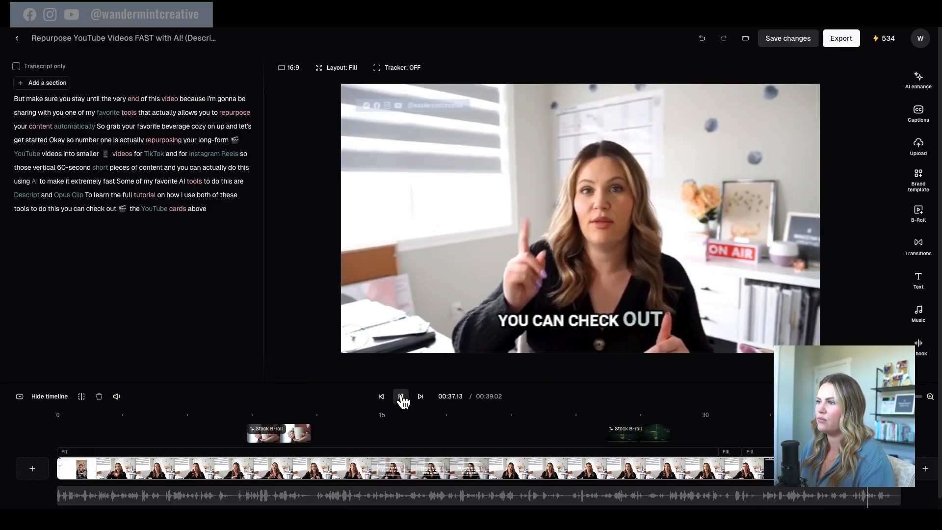
Delete the clapperboard emoji after "long-form" from the transcript and trim the clip's end back to "short pieces of content"
click(401, 397)
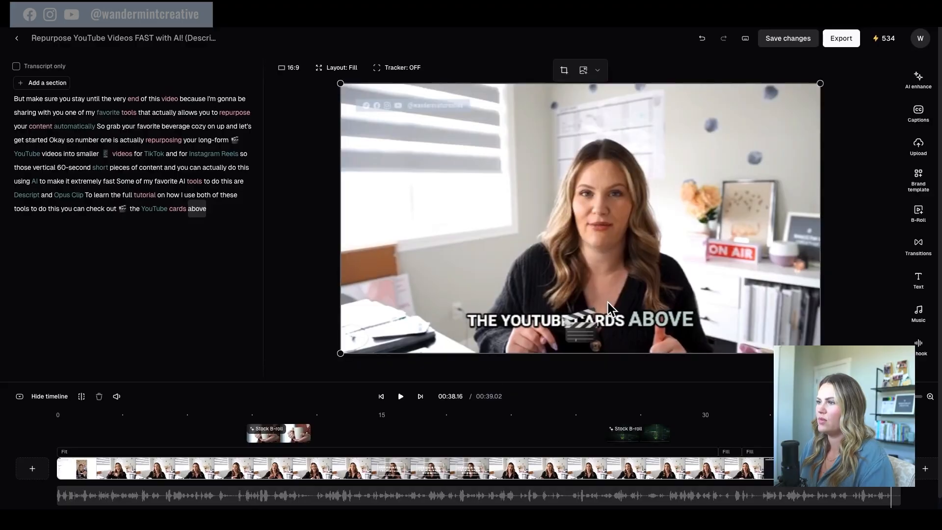
click(583, 327)
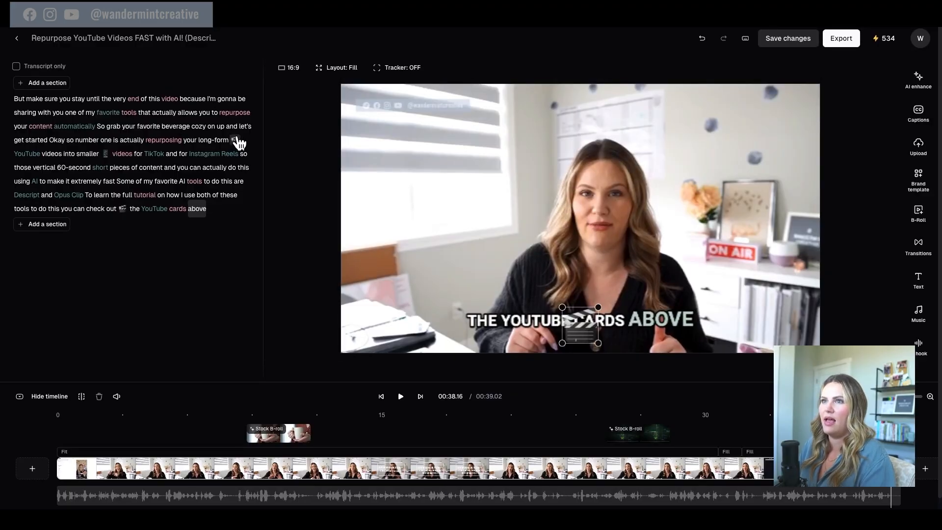
mouse_move(236, 141)
click(243, 123)
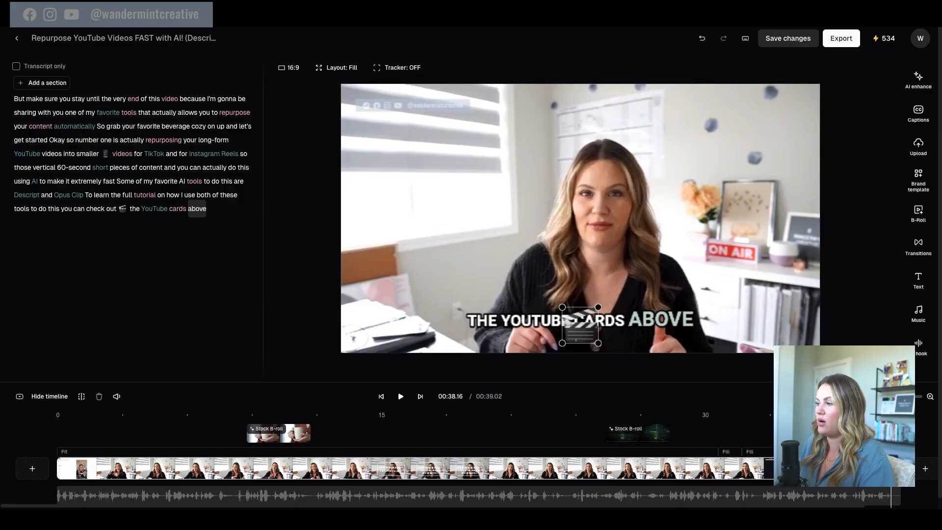
drag(892, 470, 555, 472)
Split the clip at 00:13.18 and 00:14.24 and delete the short section between the cuts, containing "repurposing"
click(367, 444)
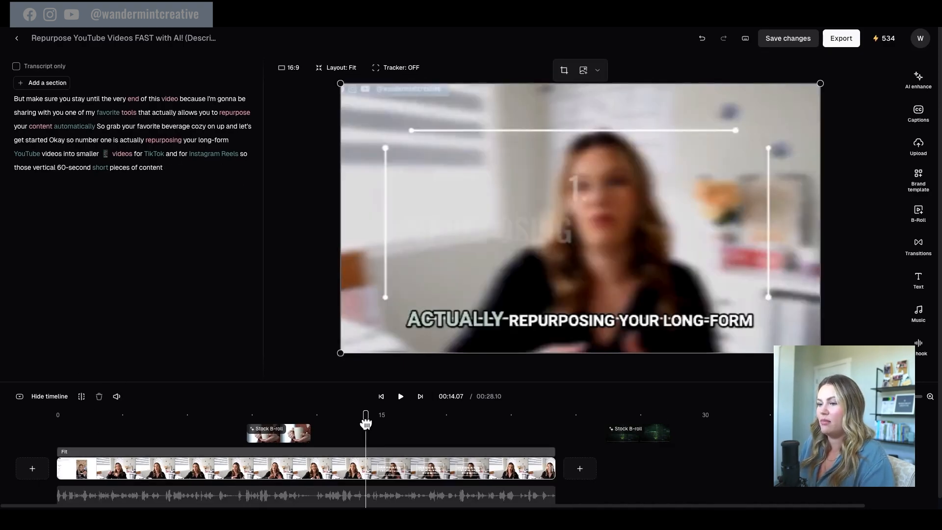
mouse_move(366, 422)
mouse_down()
mouse_move(343, 422)
mouse_move(353, 421)
mouse_up()
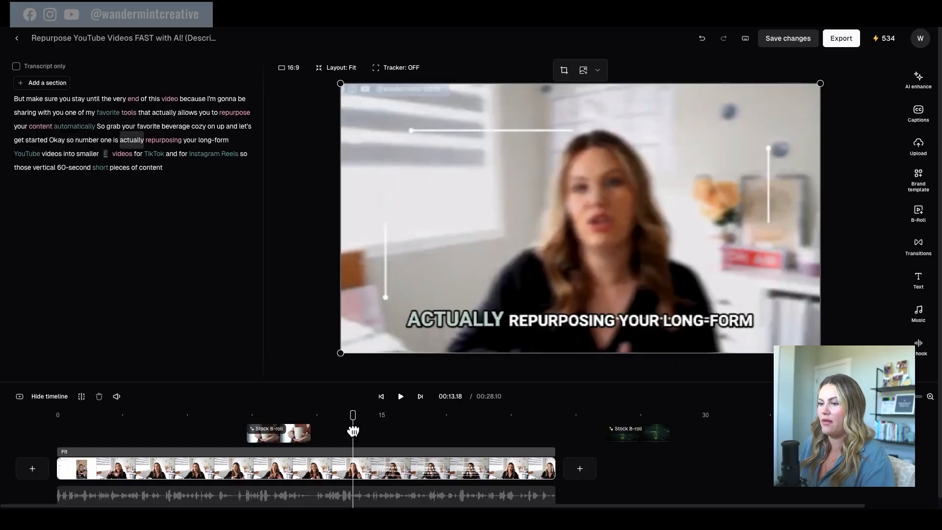
click(81, 397)
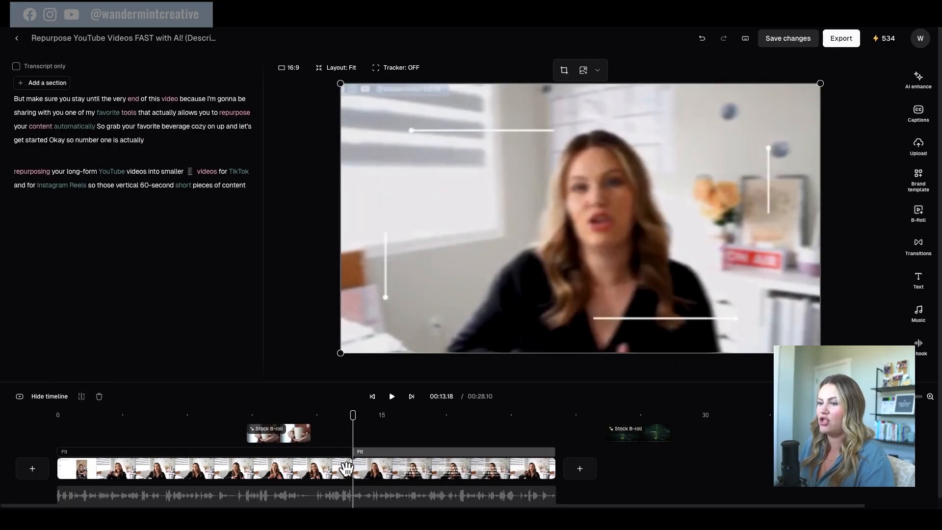
drag(352, 416, 379, 417)
click(81, 397)
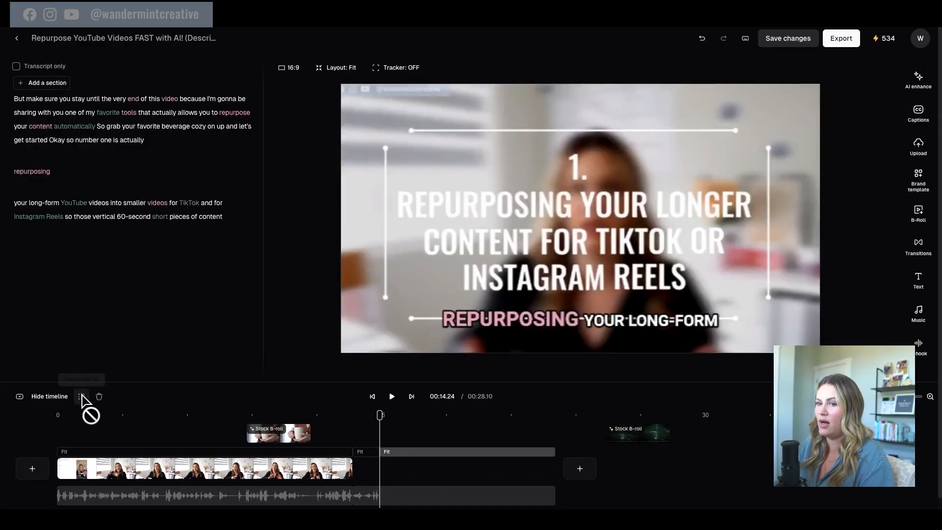
key(Delete)
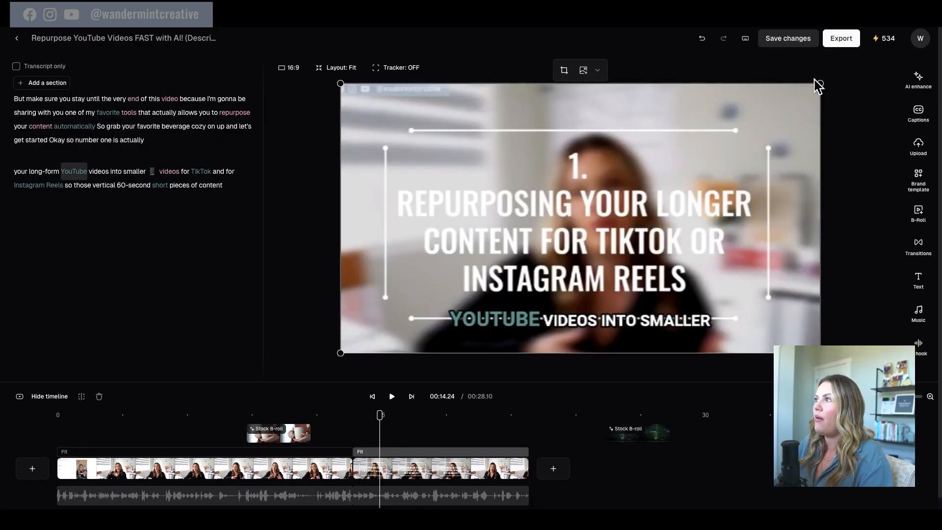
Turn off auto transitions and the AI keywords highlighter, and check the speech enhancement notice without enabling the enhancement
click(919, 78)
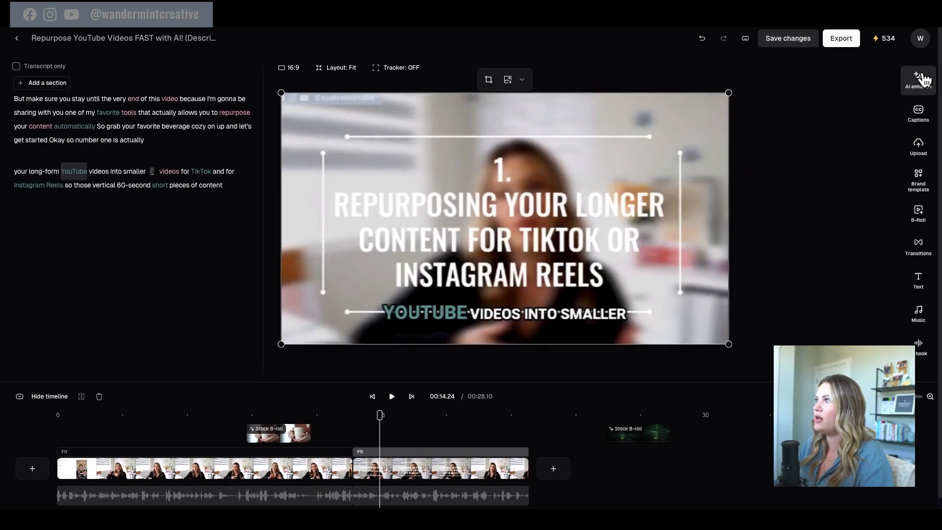
scroll(803, 112, up, 1)
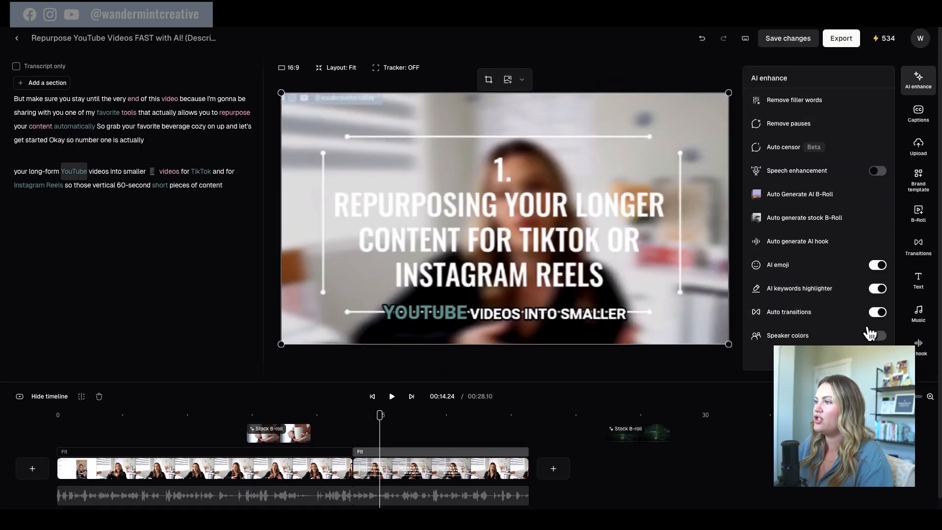
click(876, 312)
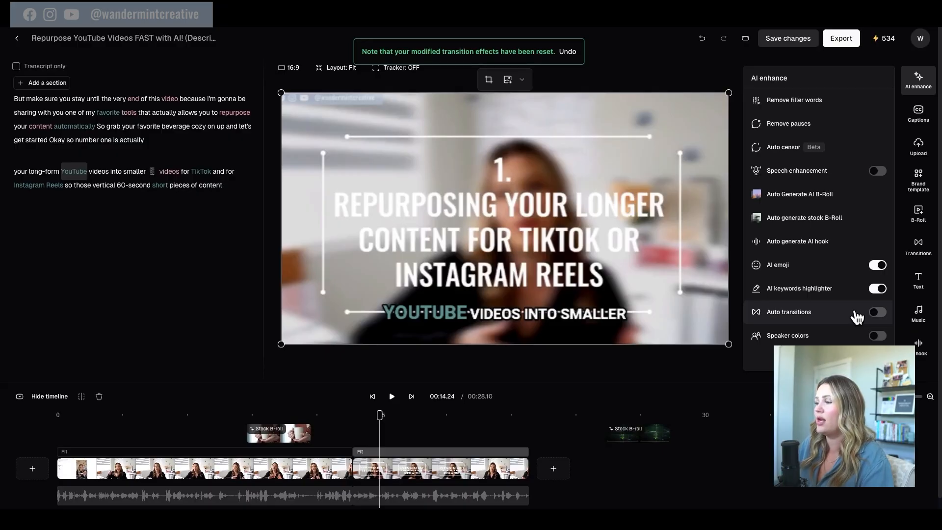
click(877, 289)
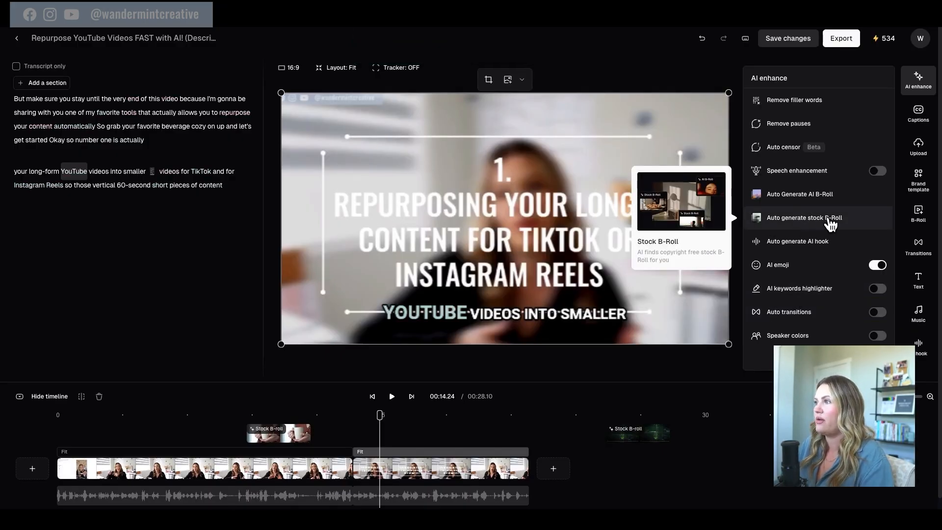
click(878, 171)
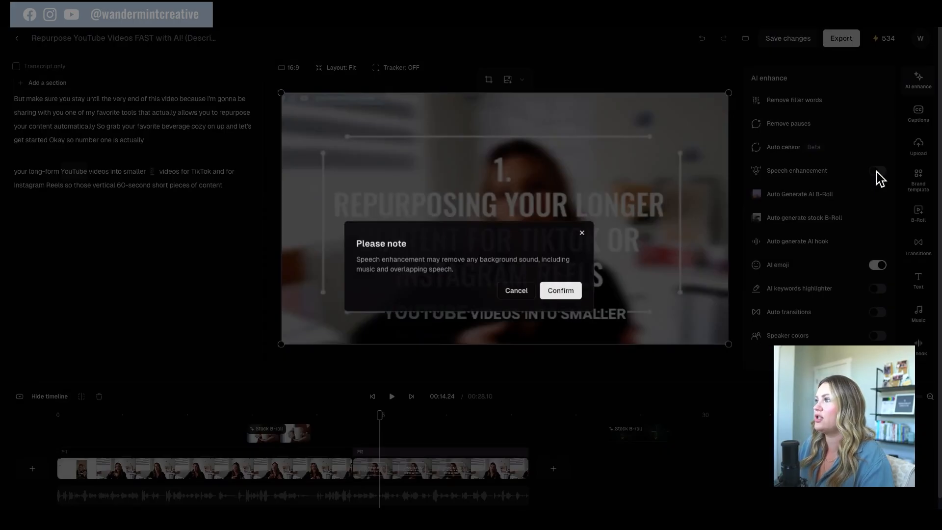
click(515, 290)
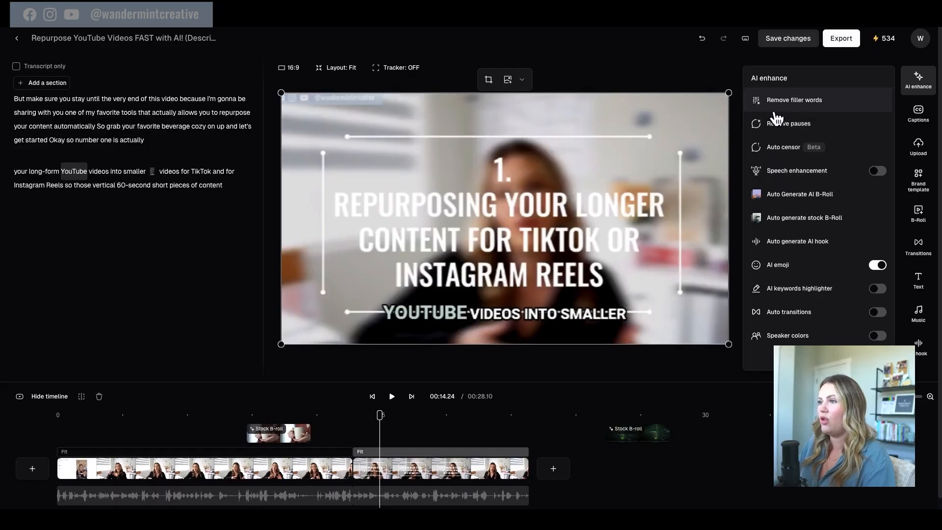
Review the caption presets, font settings and caption effects available for the clip
click(917, 114)
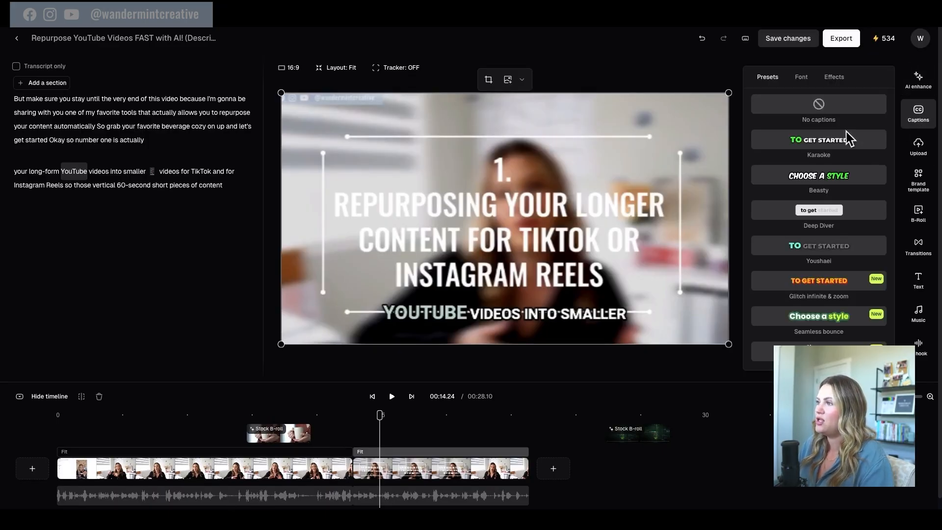
scroll(834, 206, down, 6)
scroll(821, 277, up, 6)
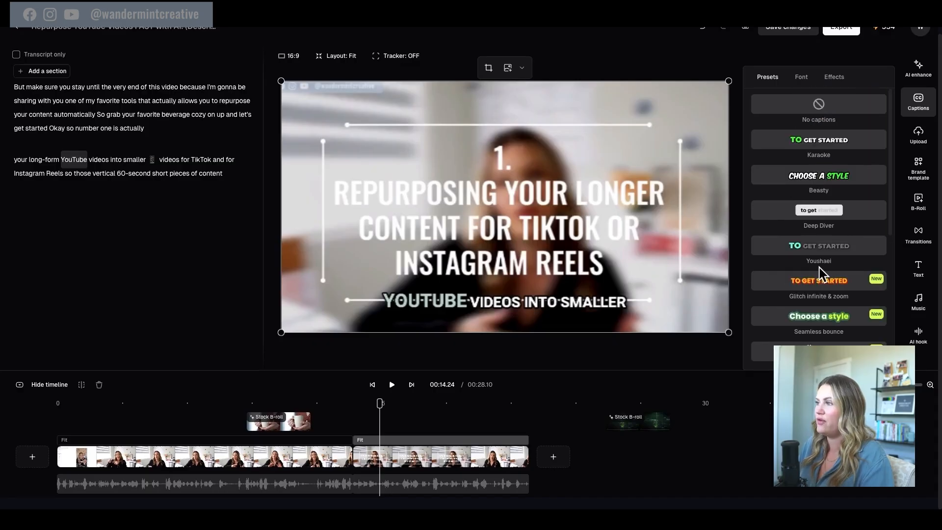
click(796, 77)
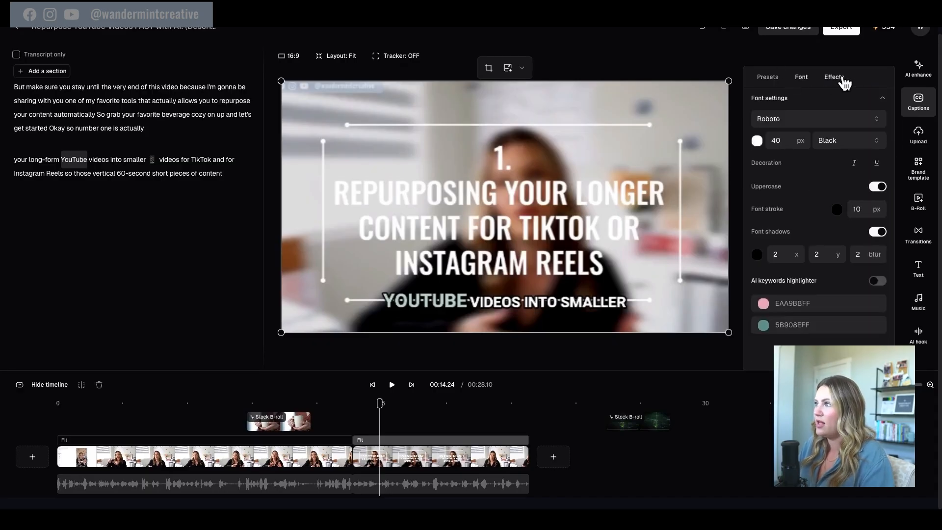
click(839, 78)
Review the media upload options and browse the saved brand templates
click(921, 141)
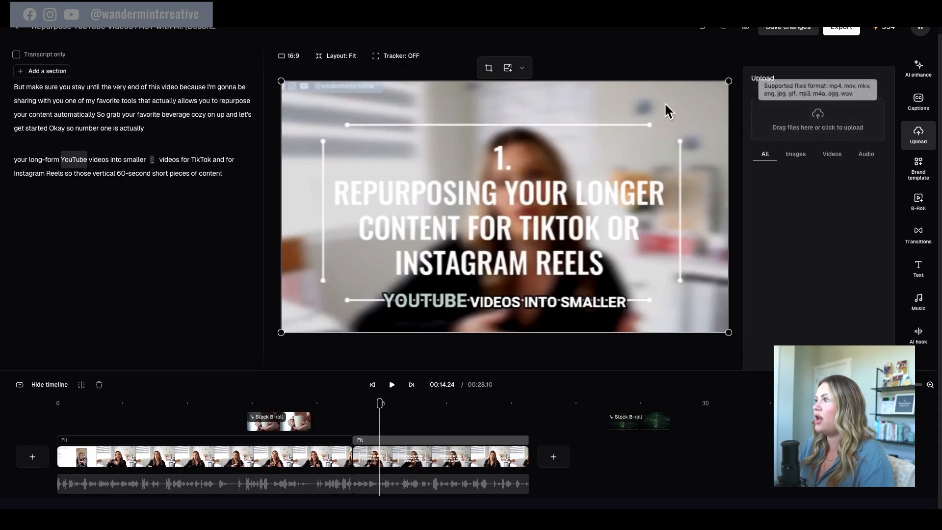
click(917, 170)
scroll(812, 231, down, 3)
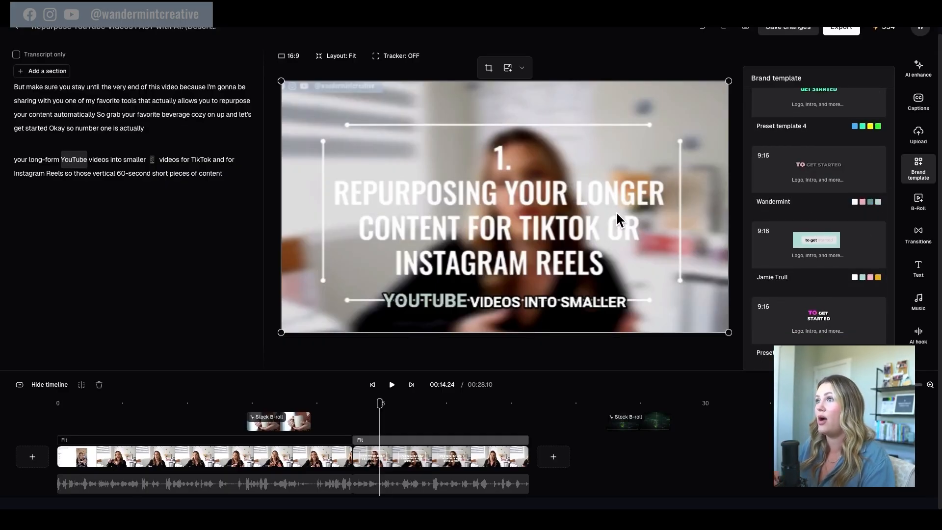
click(809, 252)
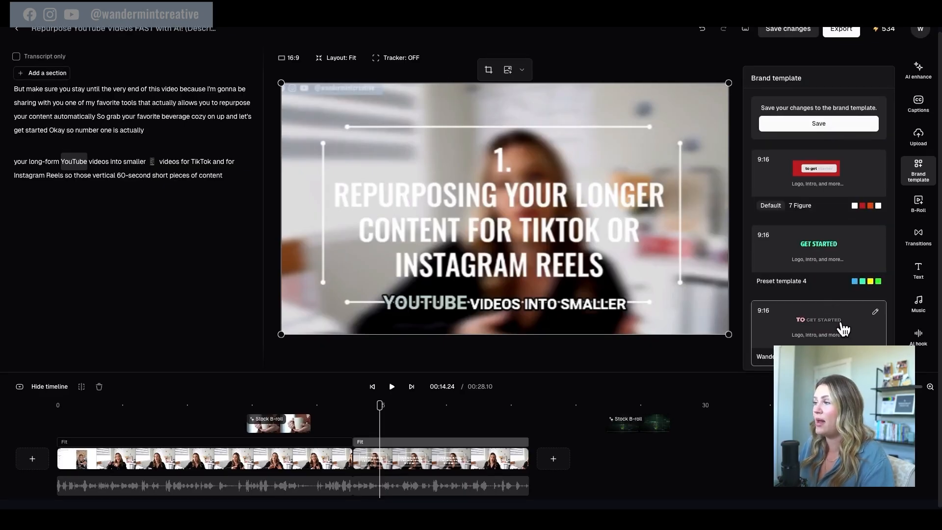
Review the B-roll, transition, text, music and AI hook options available for the clip
click(912, 205)
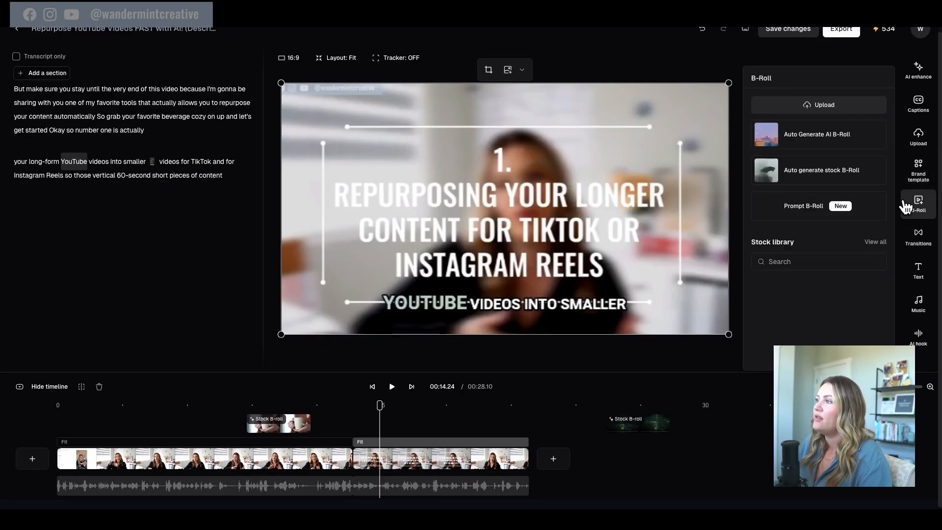
click(924, 238)
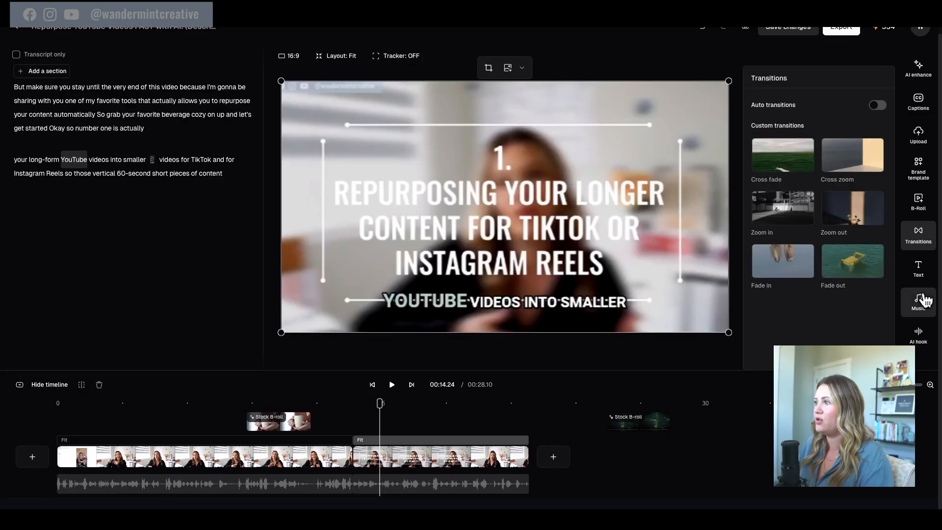
click(918, 268)
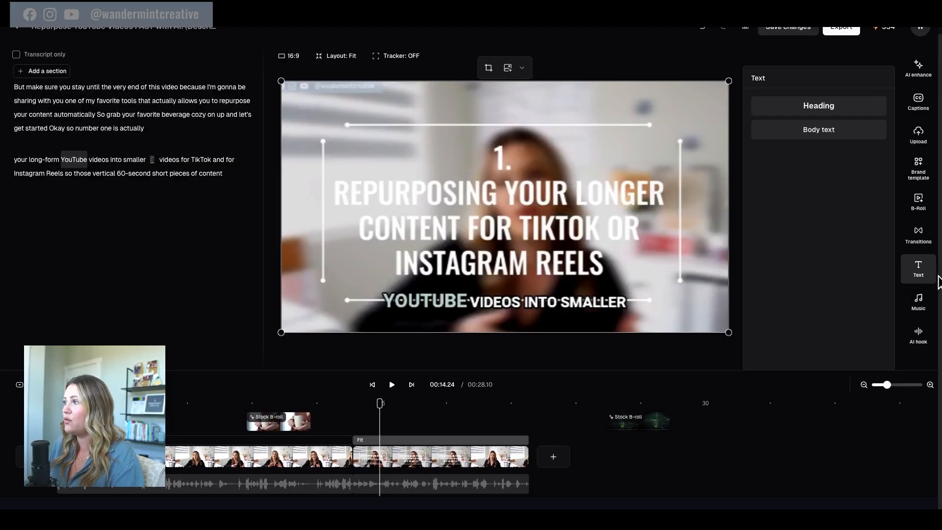
click(920, 301)
click(920, 343)
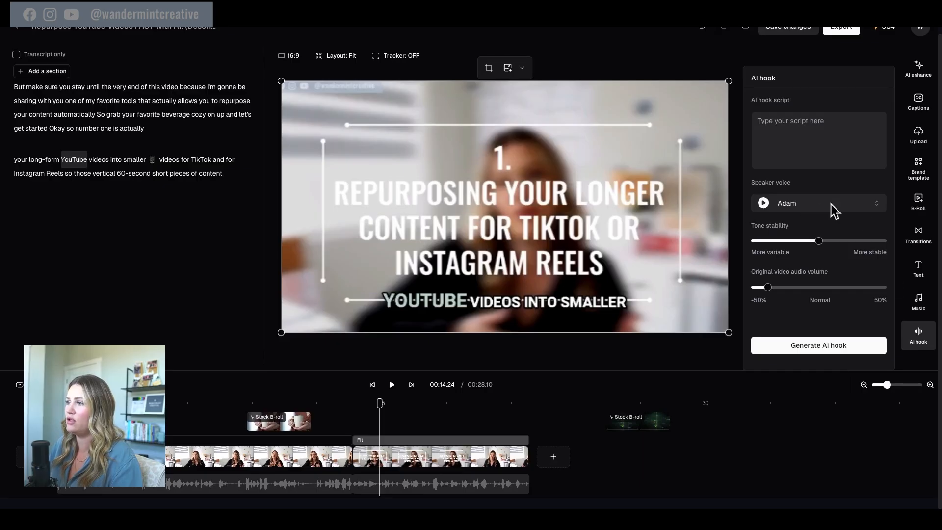
scroll(851, 237, up, 1)
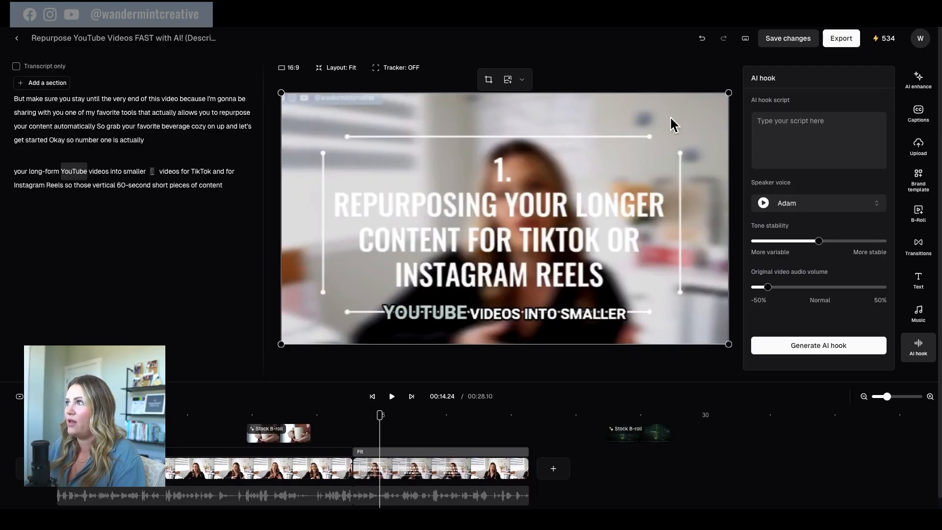
Save the clip's edits, keeping the extra clip at the end, and look over the project's original clips
click(778, 40)
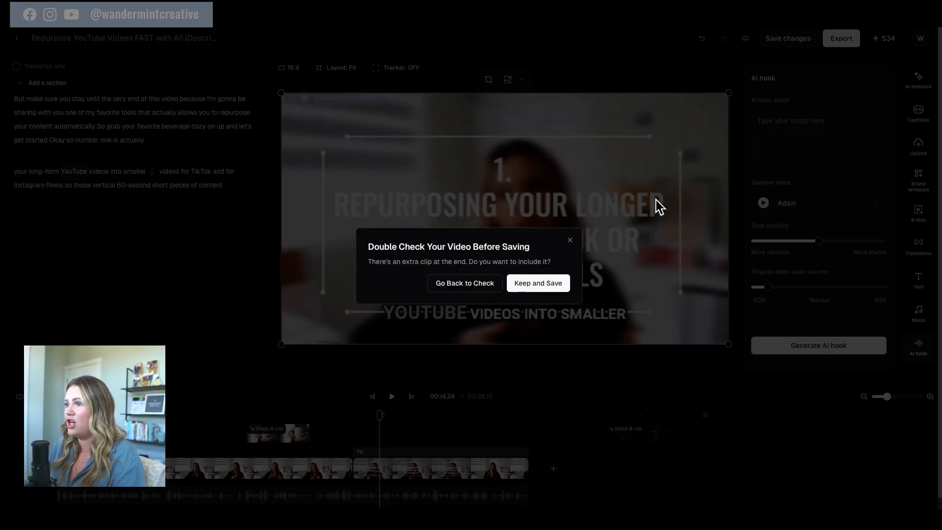
click(552, 282)
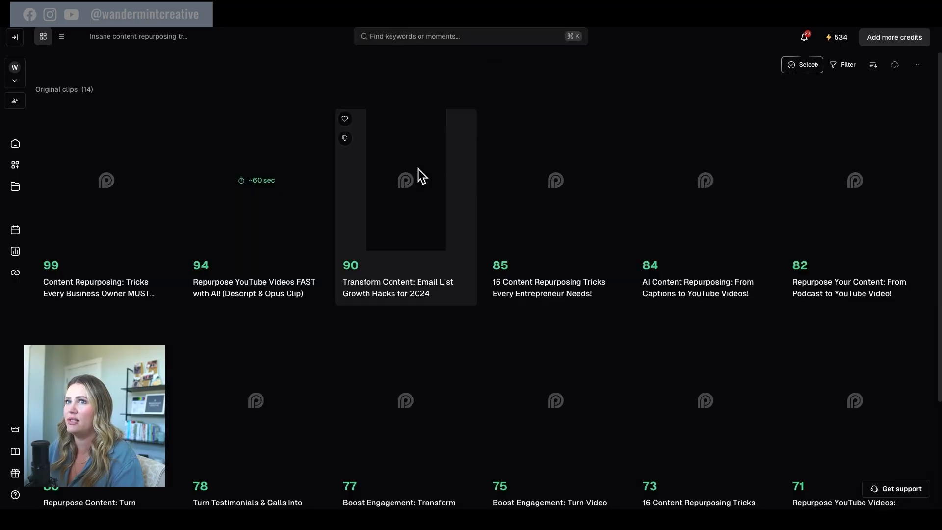
scroll(445, 135, down, 1)
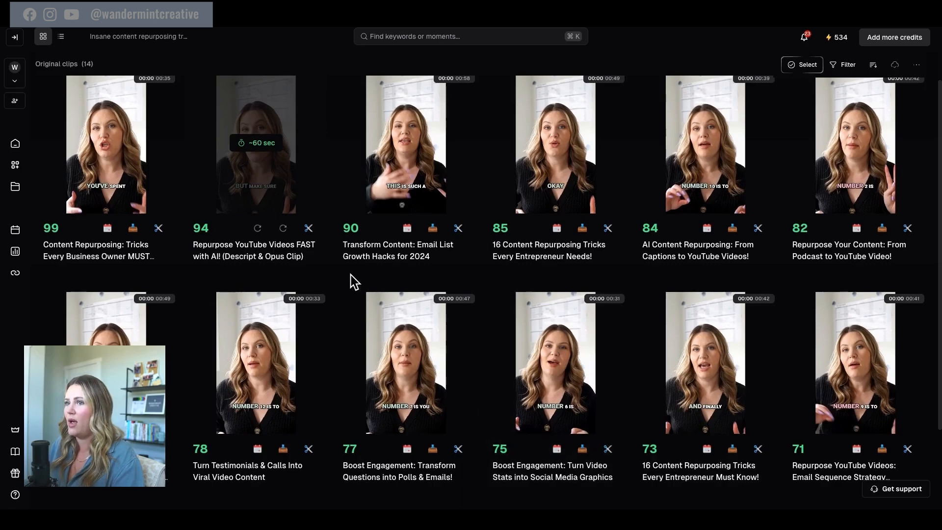
Open post scheduling for the clip scored 99 and leave only the first Instagram account selected for publishing
click(99, 231)
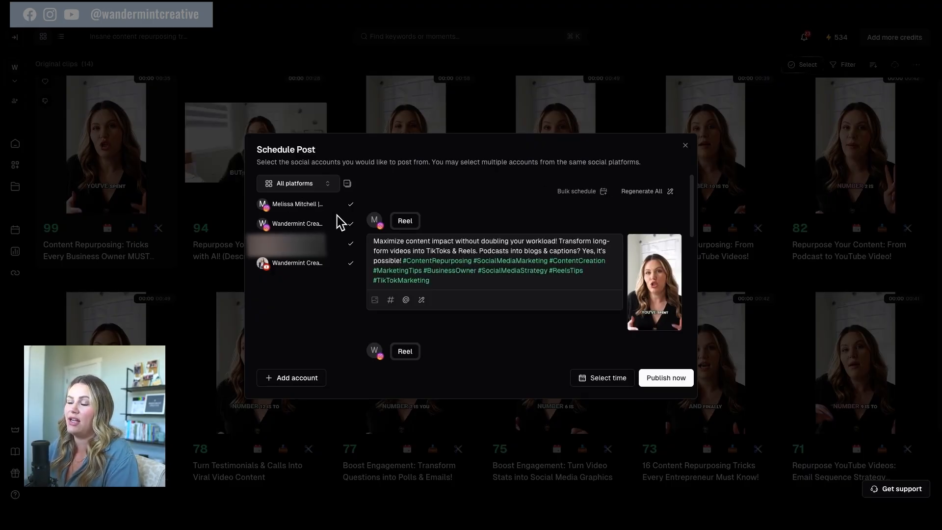
click(312, 206)
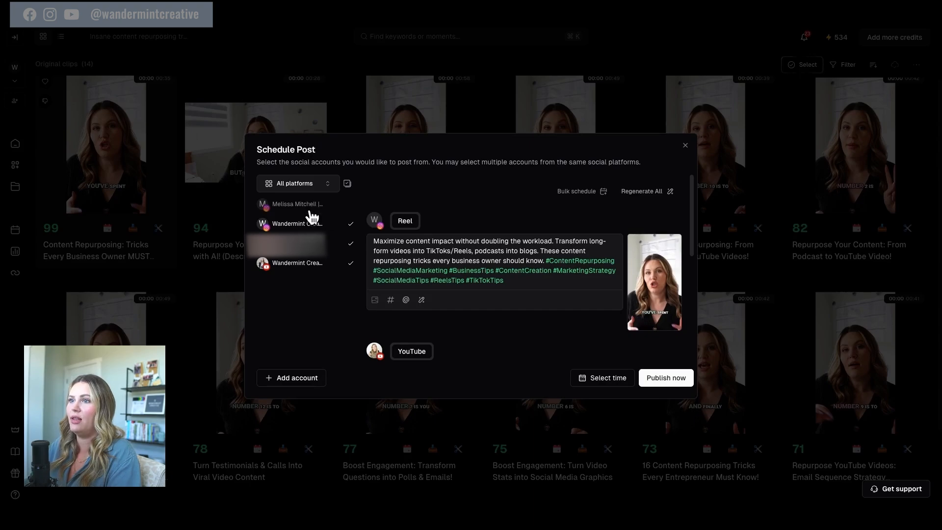
click(310, 224)
click(309, 244)
click(308, 263)
click(304, 204)
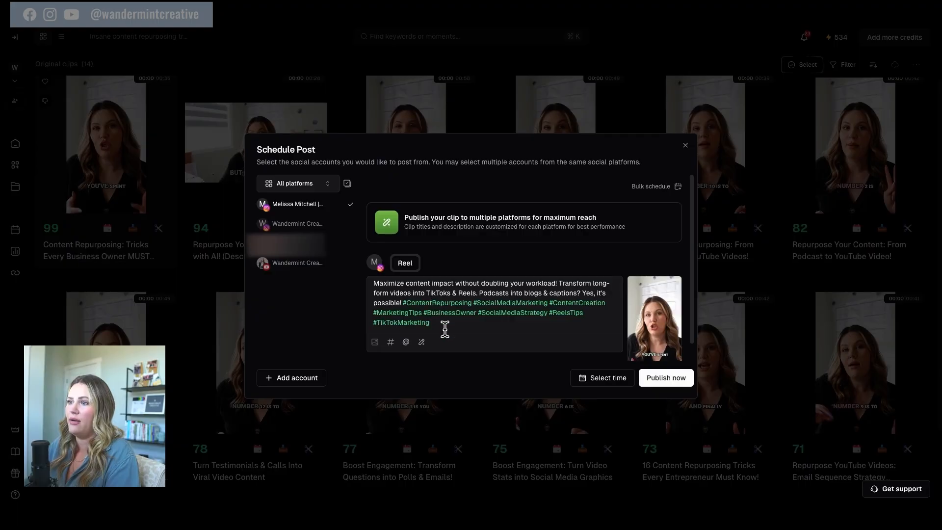
Regenerate the Instagram Reel's caption and hashtags with AI and highlight the new caption text
drag(444, 329, 484, 323)
click(460, 311)
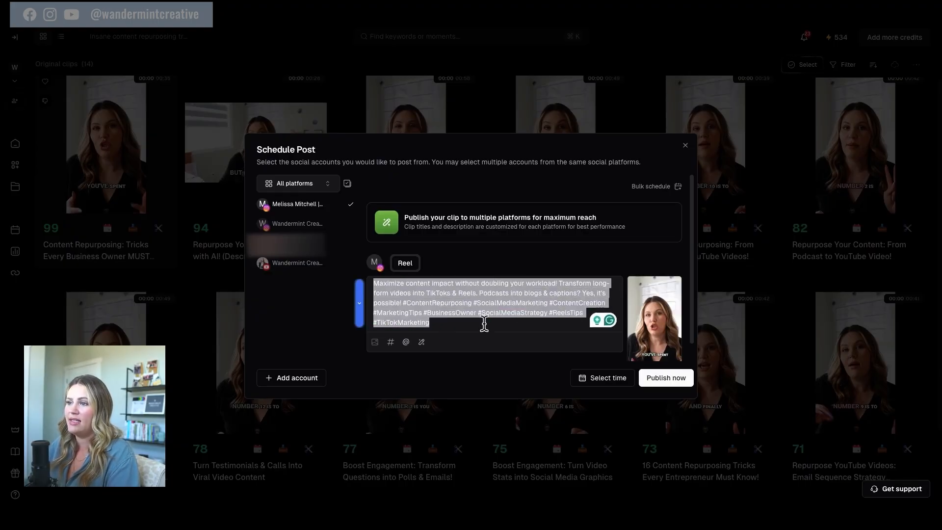
click(464, 325)
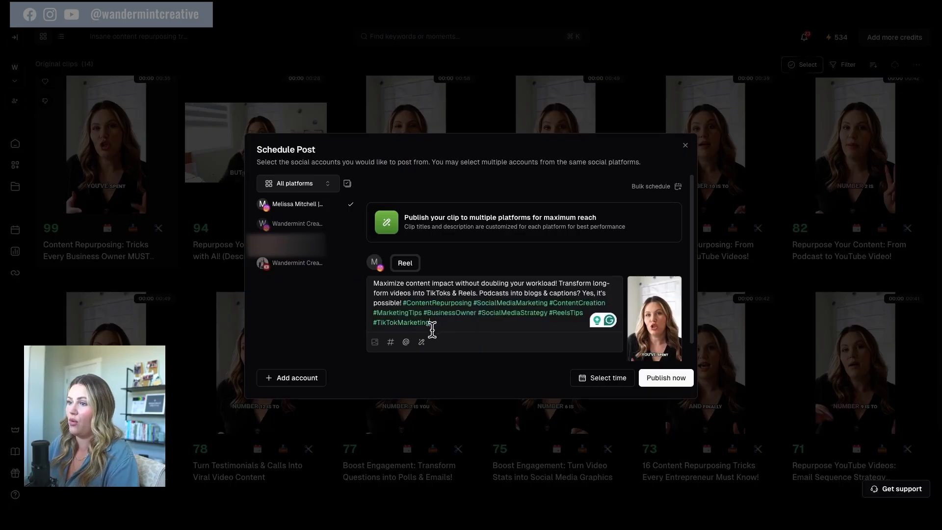
click(418, 343)
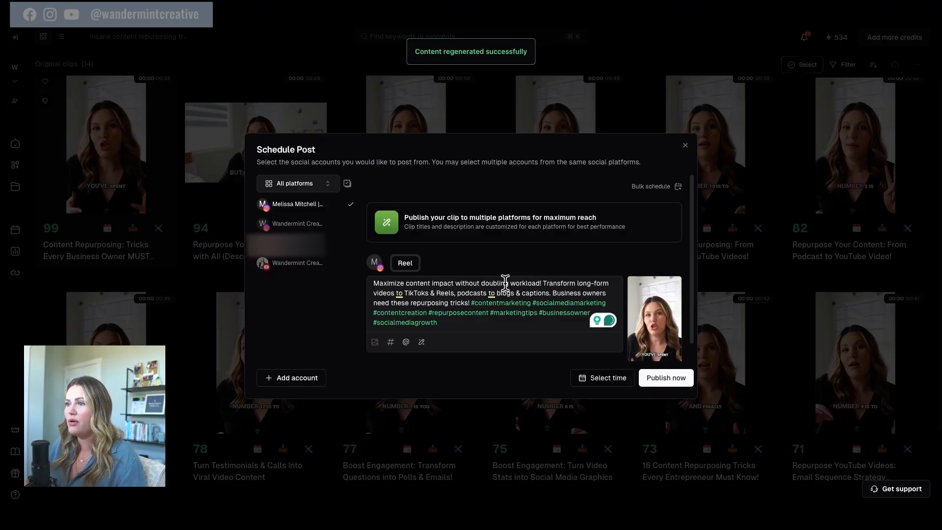
triple_click(452, 316)
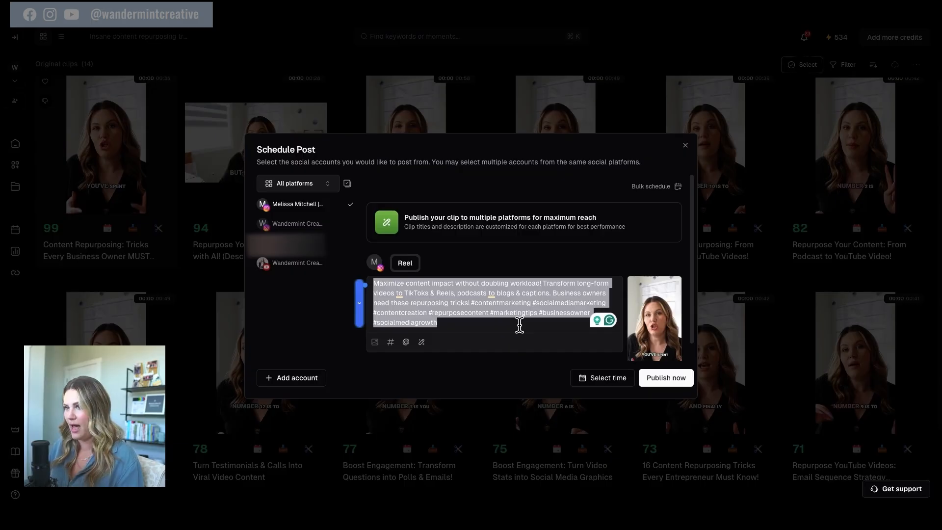
Schedule the Instagram Reel for 29 August 2025 at 12:00 AM GMT-06:00
click(602, 386)
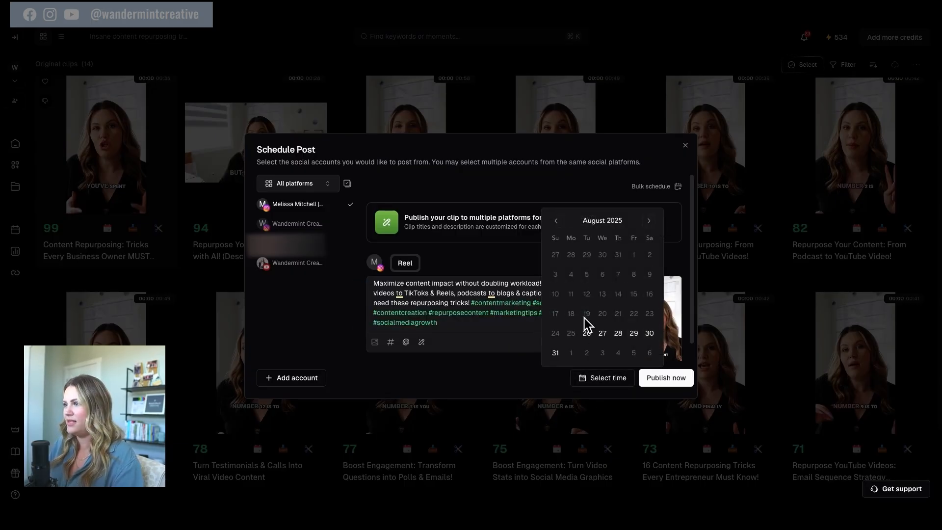
click(632, 331)
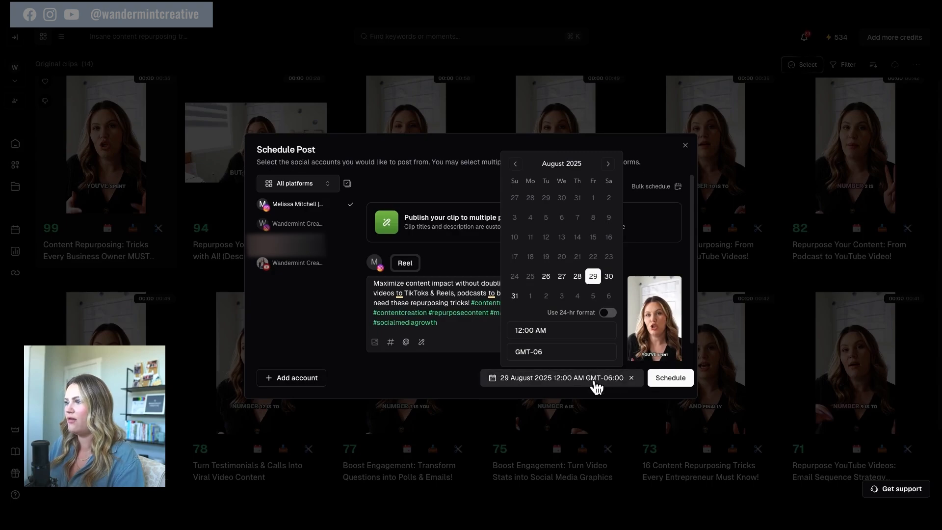
click(671, 378)
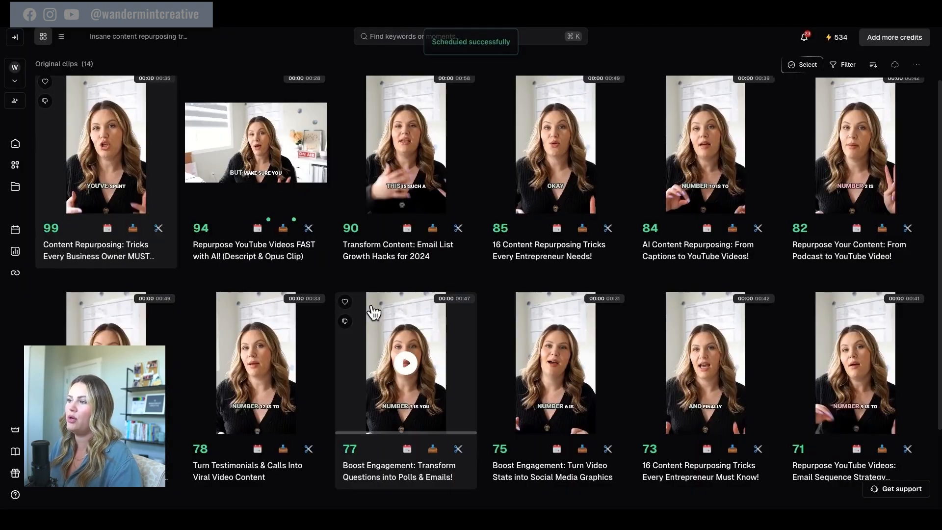
Open the content calendar and look over the Reel scheduled in the last week of August
click(23, 236)
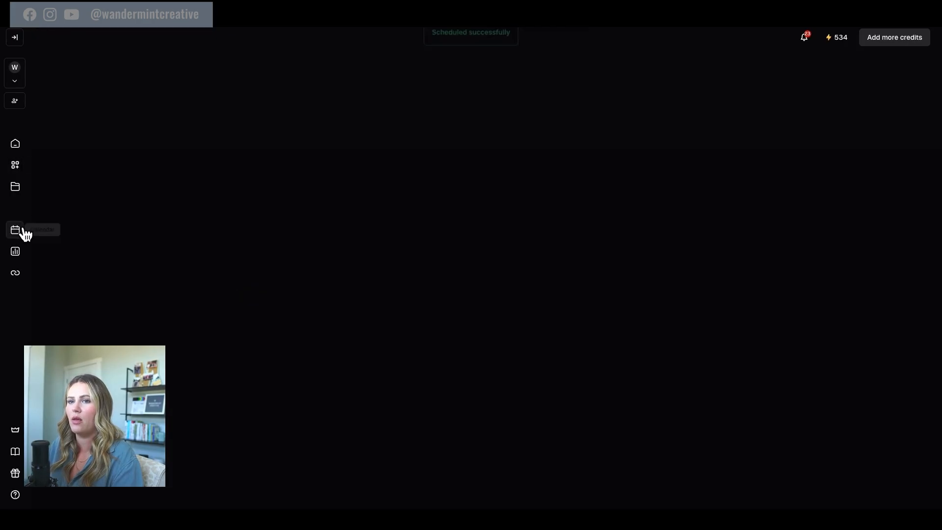
scroll(636, 288, down, 2)
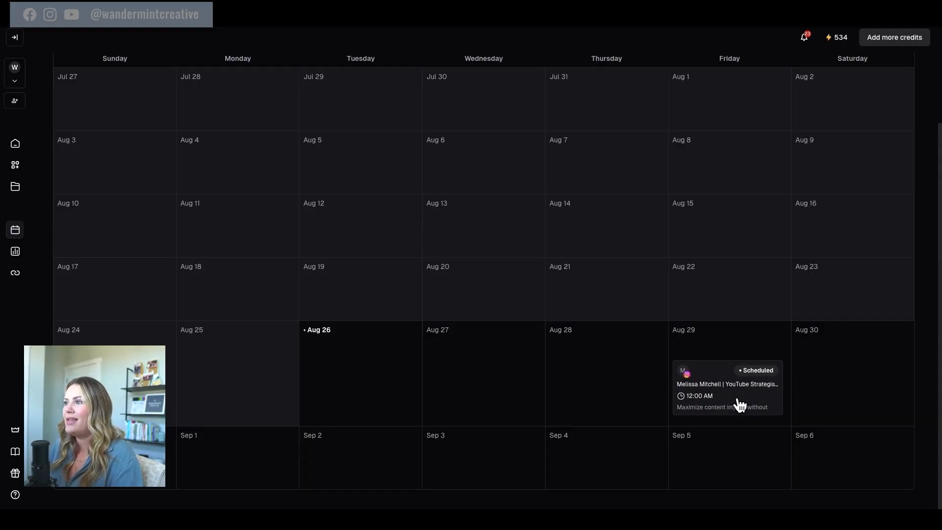
scroll(740, 405, up, 2)
scroll(740, 403, down, 2)
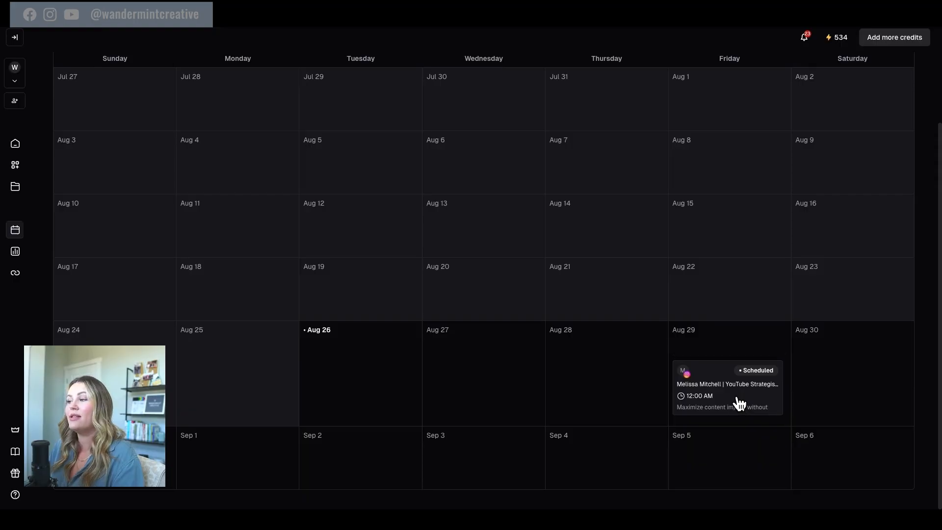